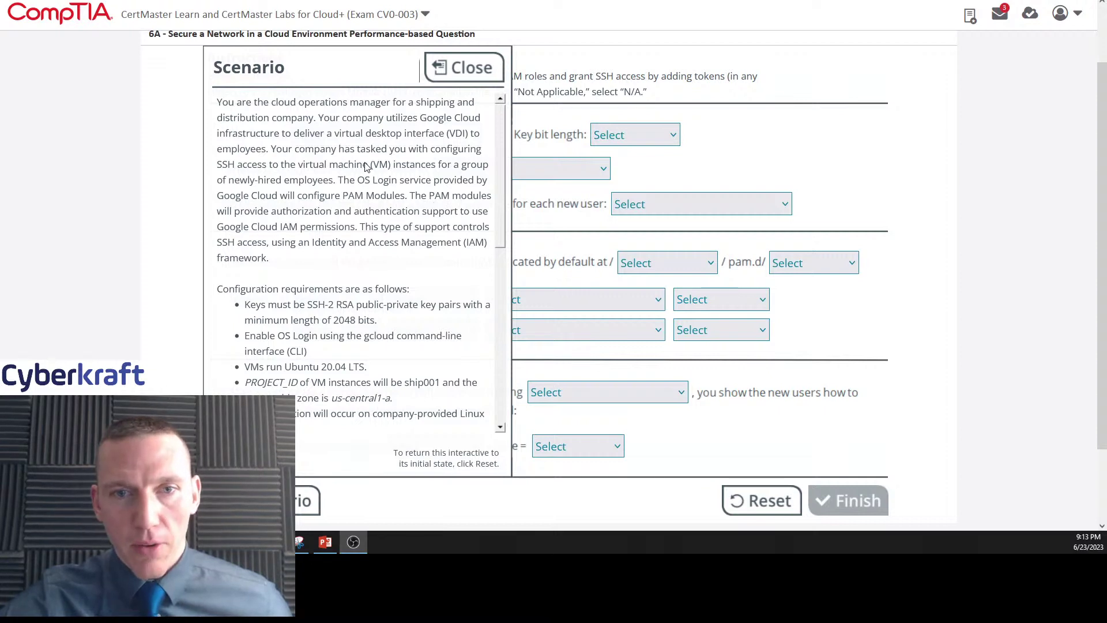
Step: Skim the scenario's configuration requirements, close it, and look over the question's instructions and answer fields
scroll(503, 184, "down", 1)
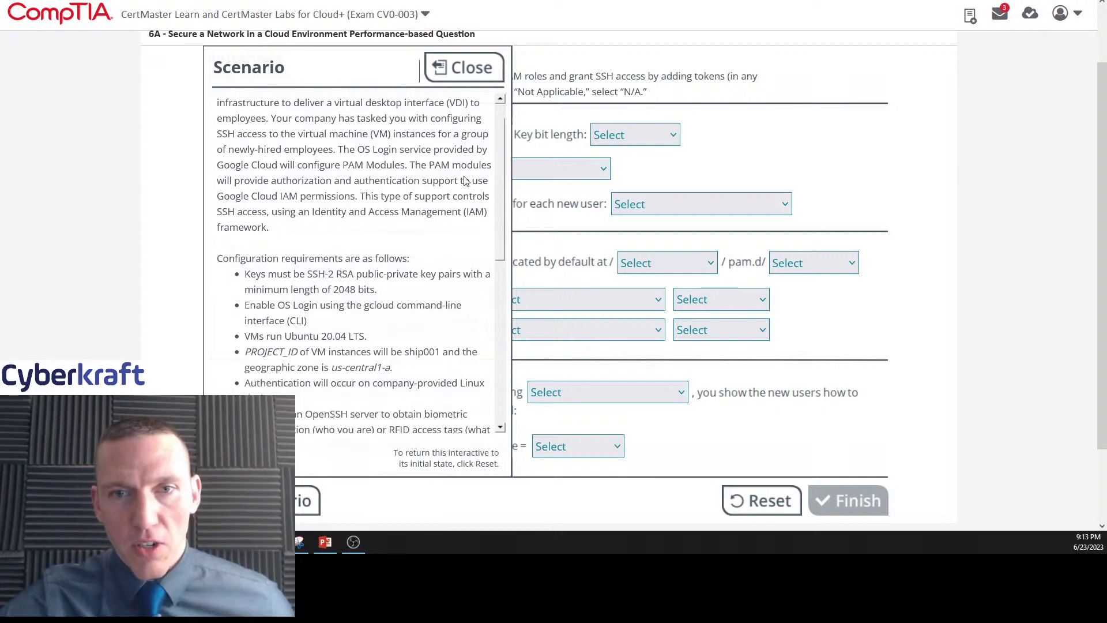
left_click_drag(499, 181, 511, 230)
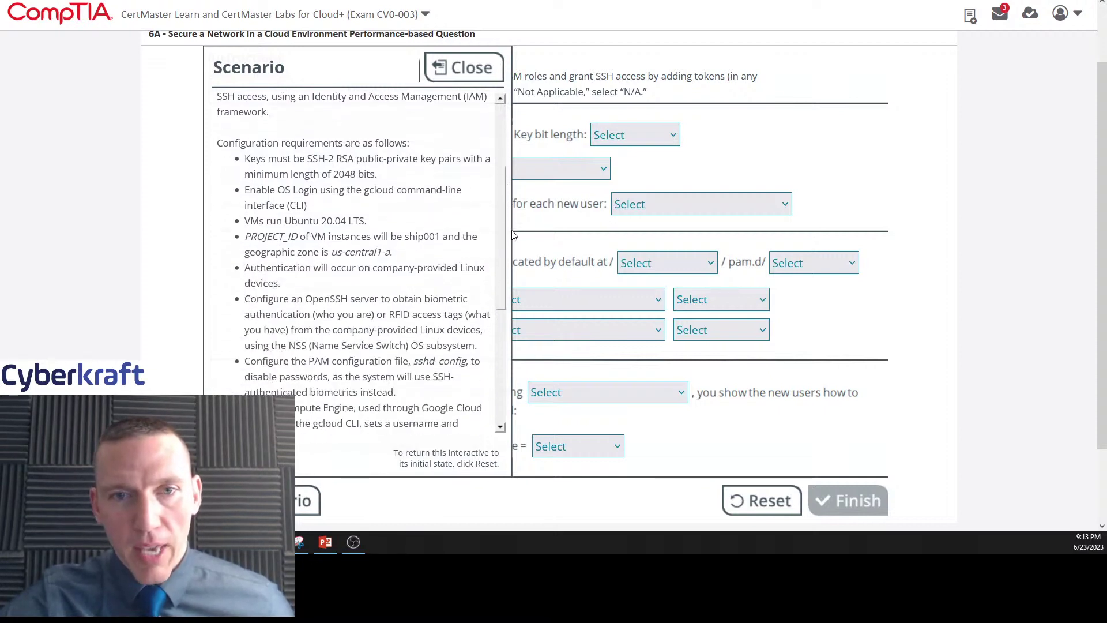
scroll(511, 233, "down", 1)
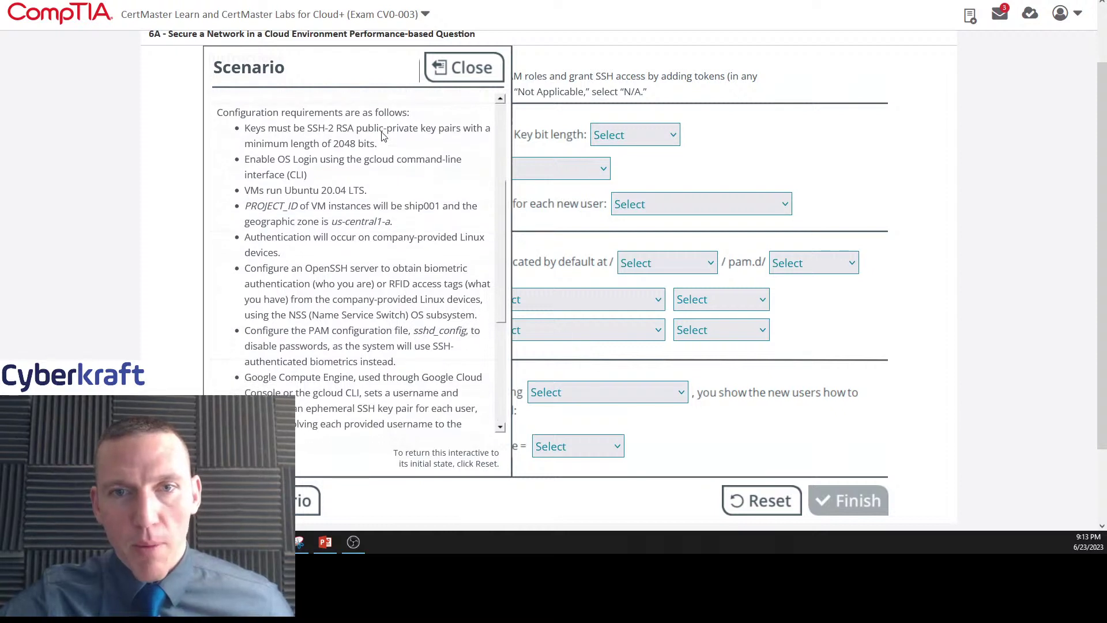
scroll(500, 227, "down", 2)
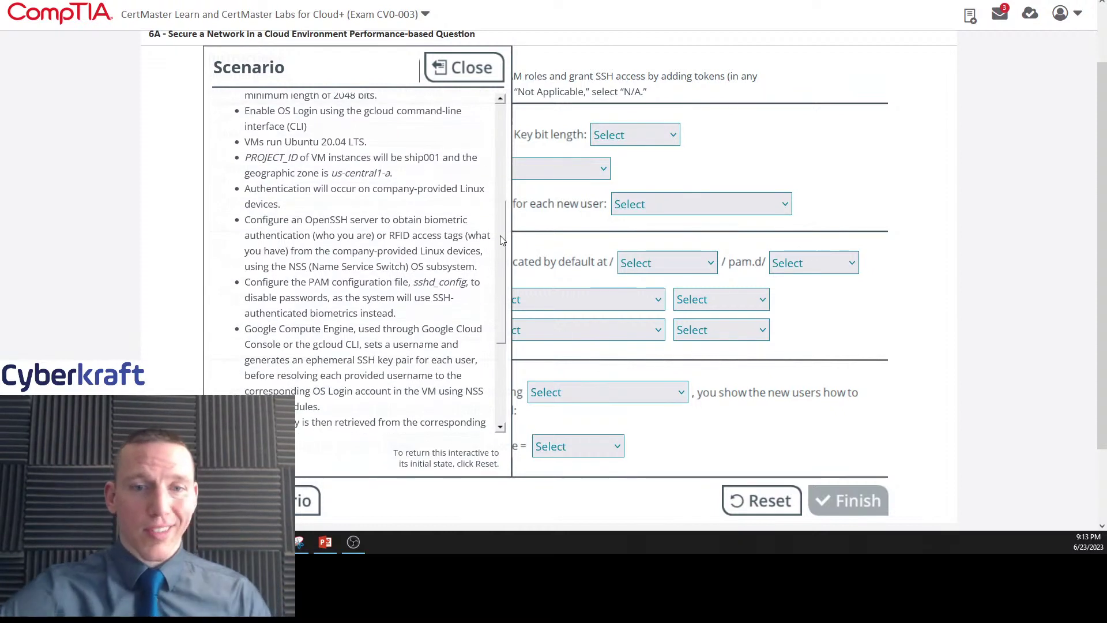
left_click_drag(501, 235, 501, 185)
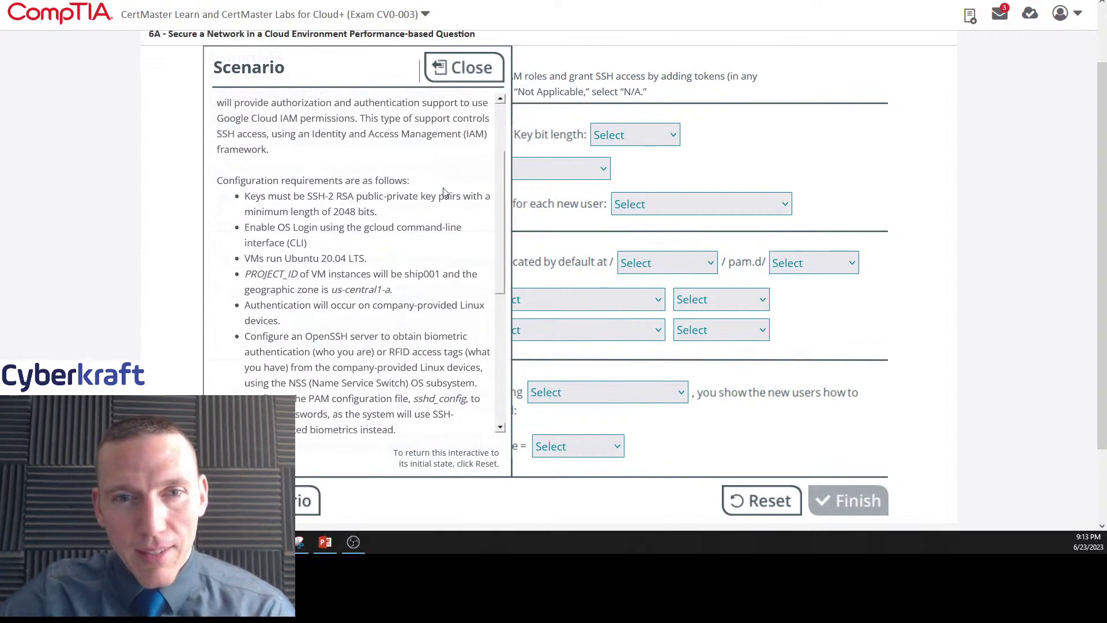
left_click(453, 70)
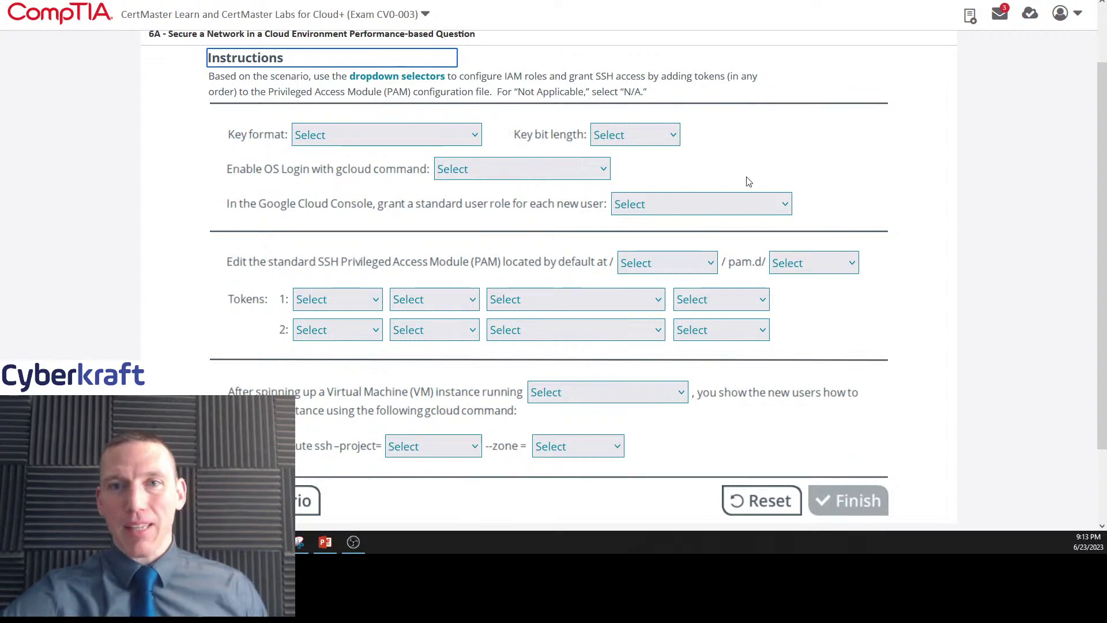
left_click(353, 542)
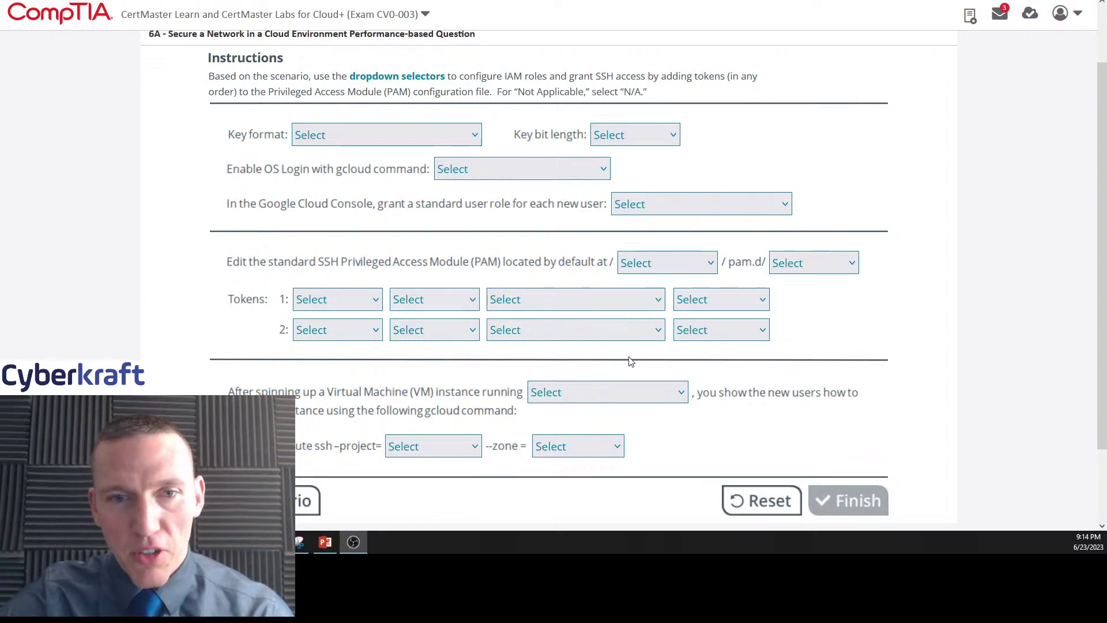
scroll(631, 361, "down", 1)
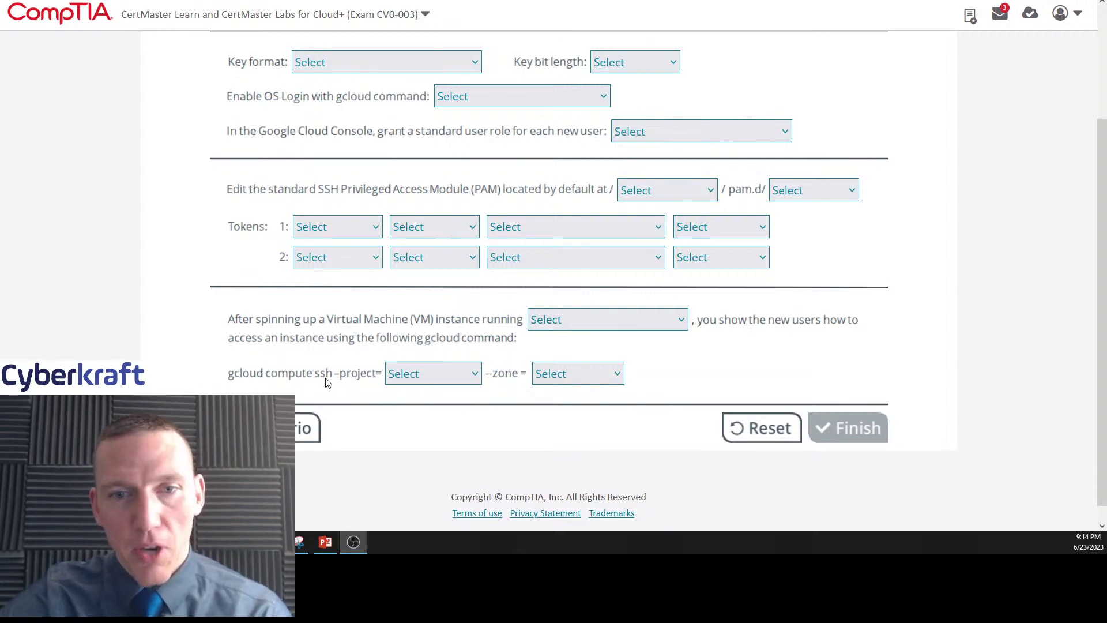
scroll(487, 328, "up", 3)
scroll(397, 293, "down", 1)
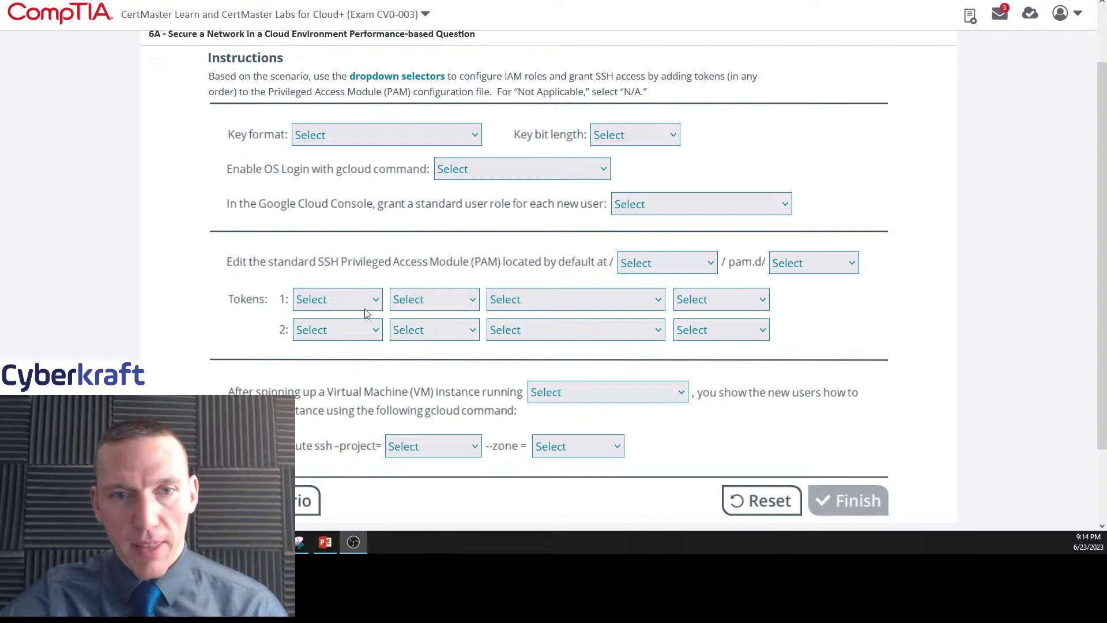
Step: Reopen the scenario and read all configuration requirements, from the SSH key pairs to the PAM token rules, and close it
left_click(307, 501)
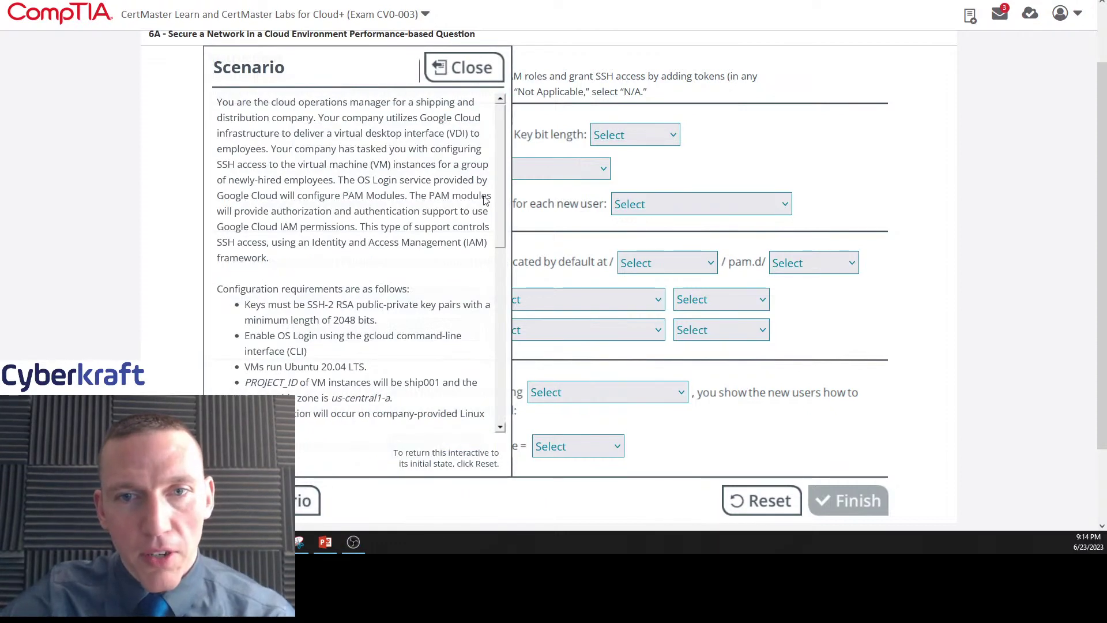
scroll(490, 202, "down", 4)
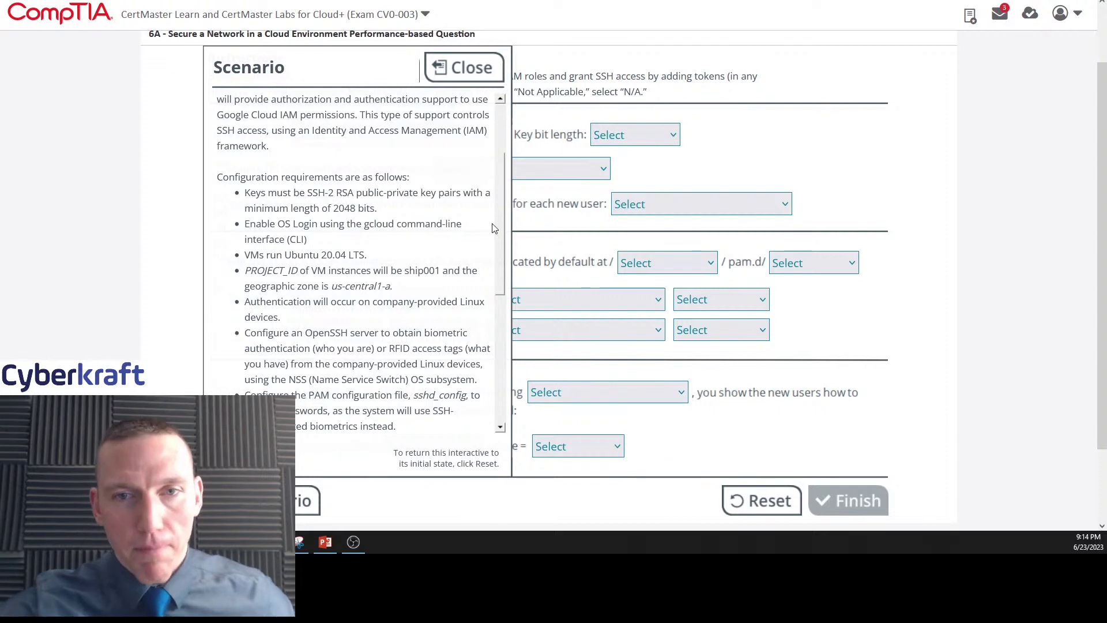
scroll(473, 196, "down", 3)
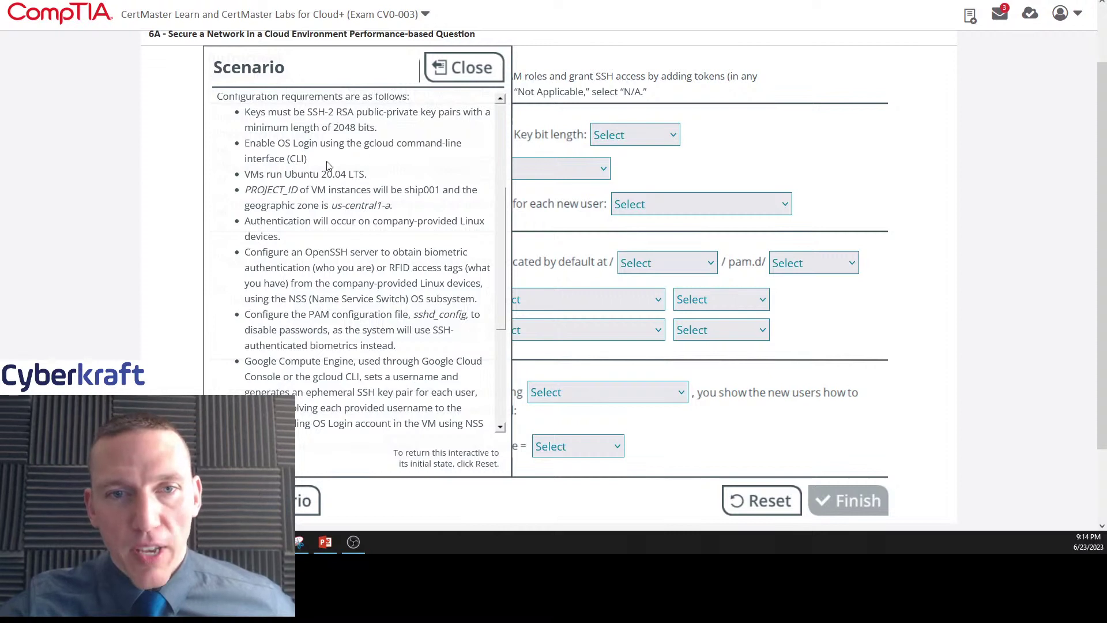
left_click_drag(506, 201, 506, 214)
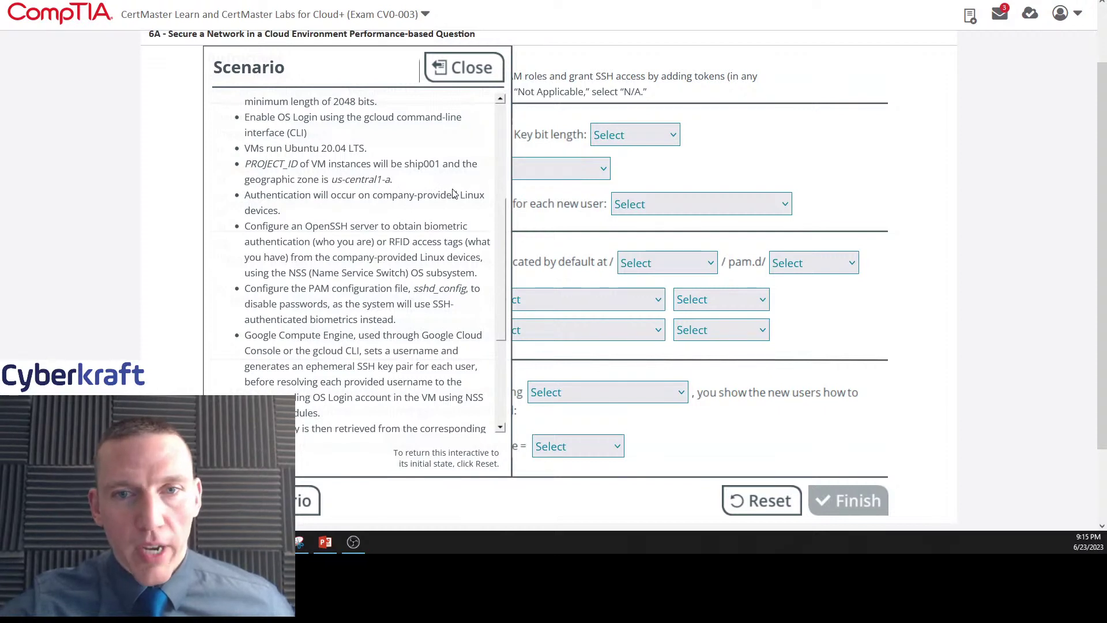
scroll(501, 226, "down", 1)
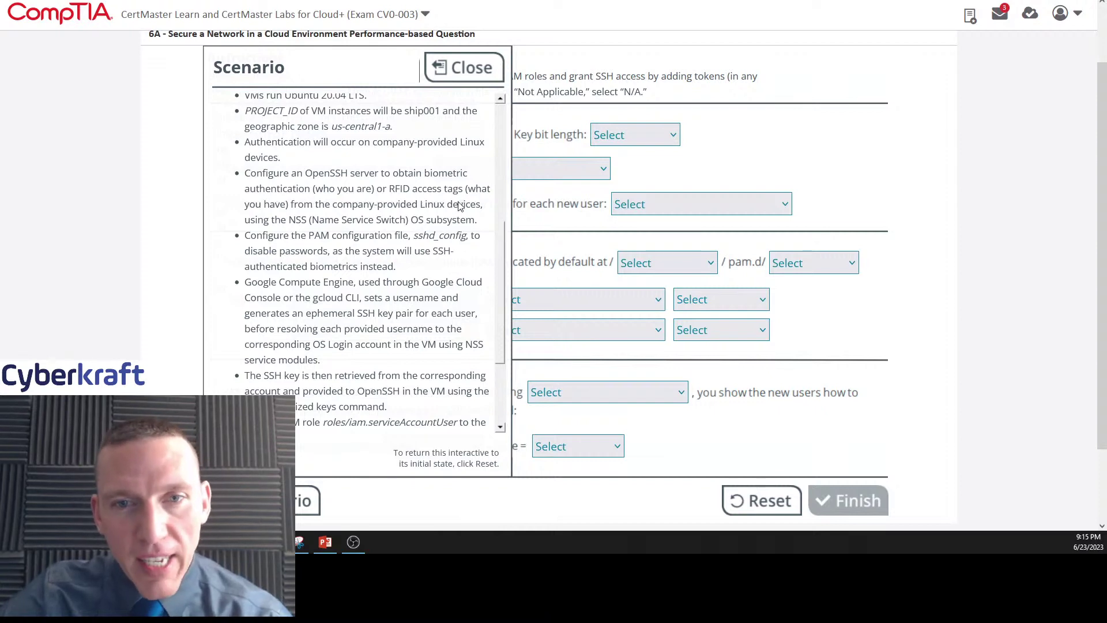
left_click_drag(500, 248, 498, 267)
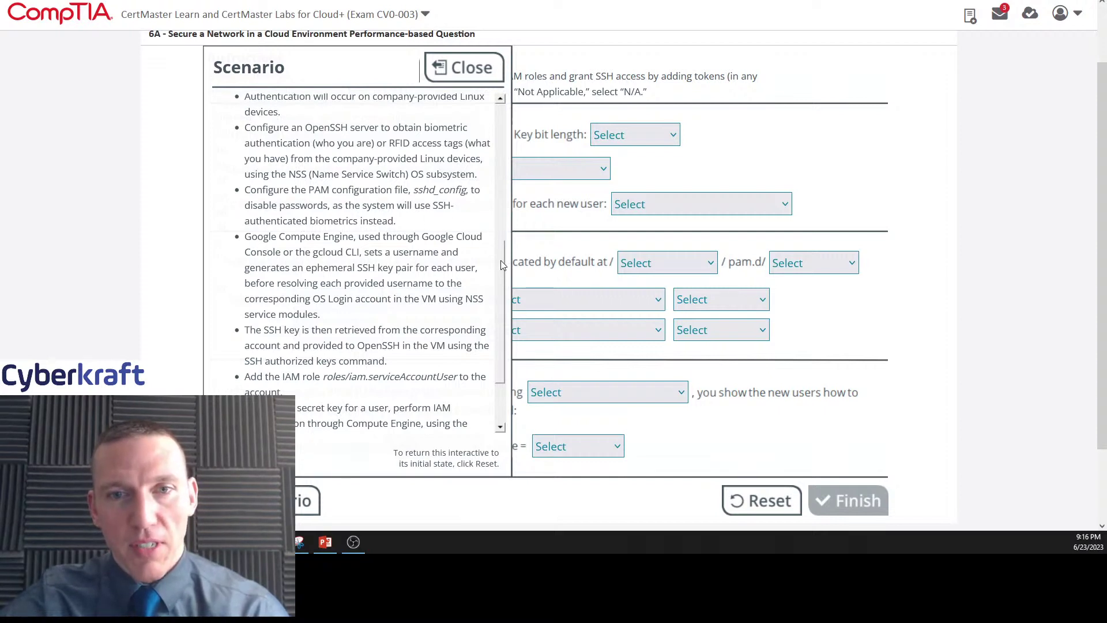
scroll(501, 265, "up", 2)
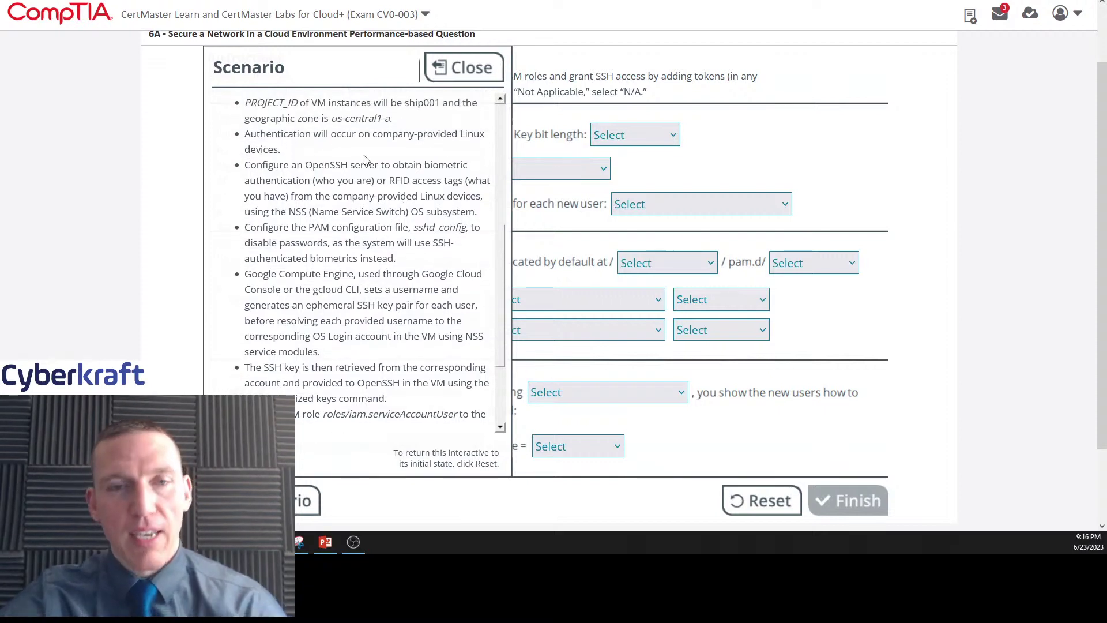
scroll(502, 251, "down", 2)
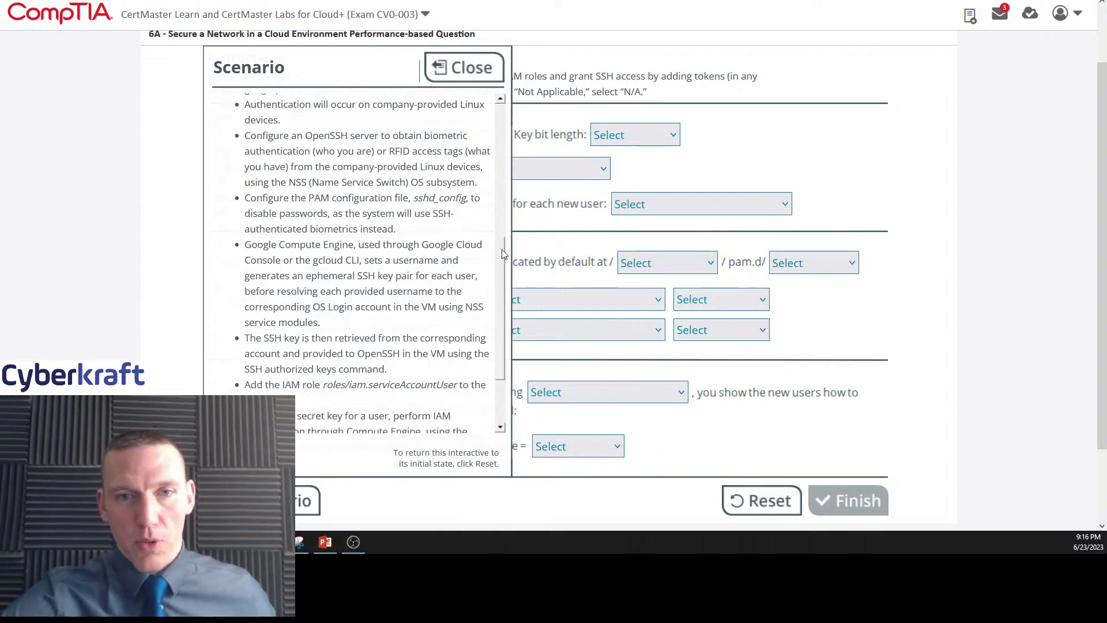
scroll(502, 251, "down", 4)
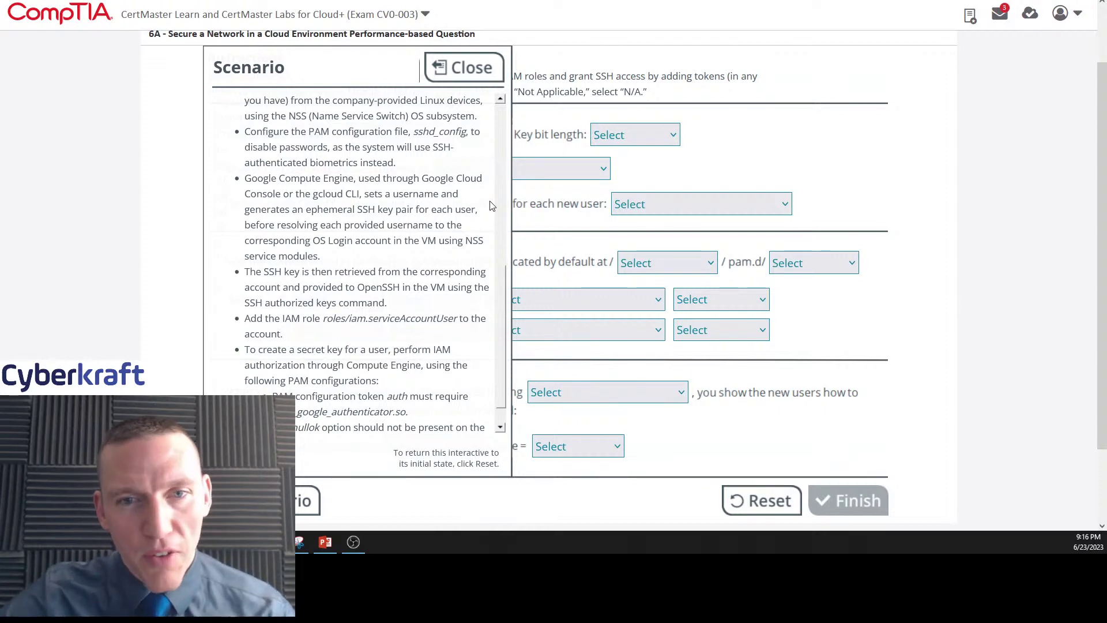
scroll(498, 295, "down", 1)
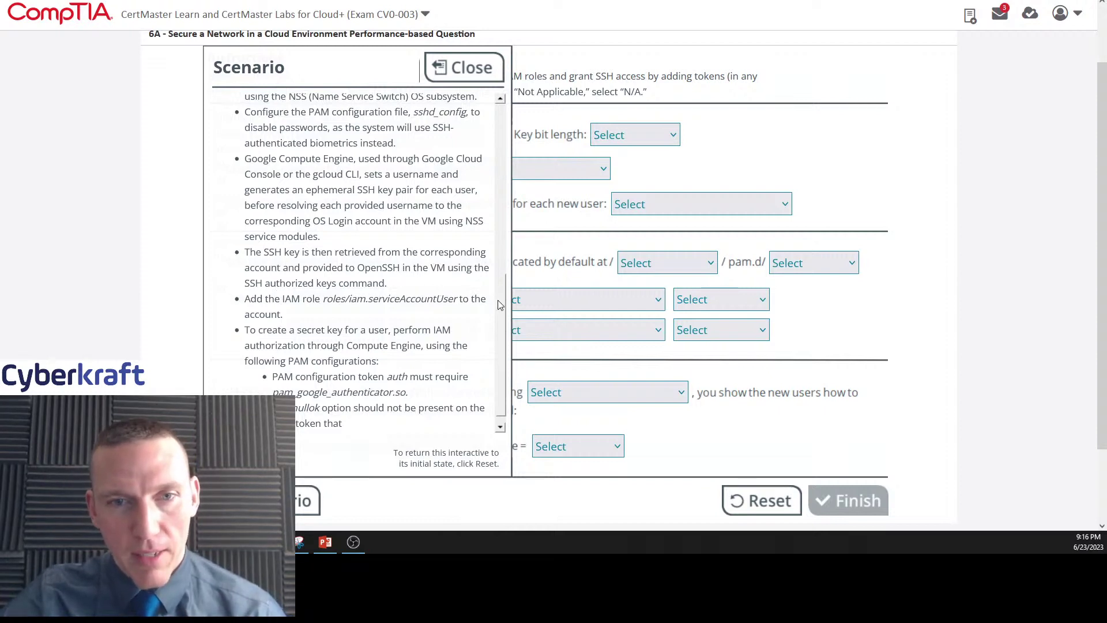
scroll(497, 312, "down", 1)
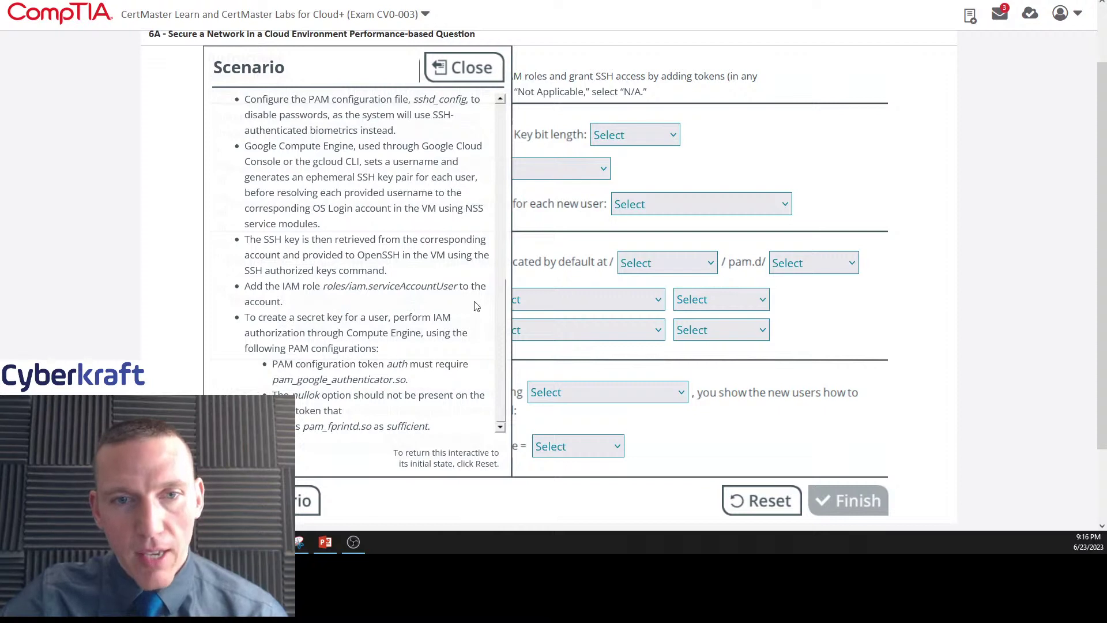
scroll(847, 324, "down", 1)
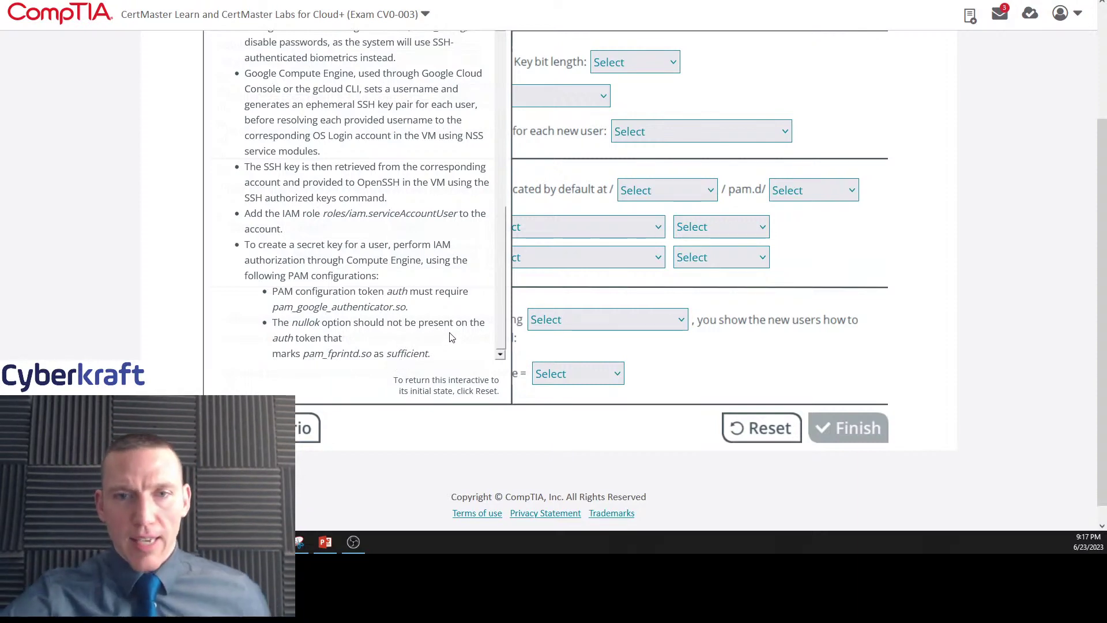
scroll(459, 326, "up", 10)
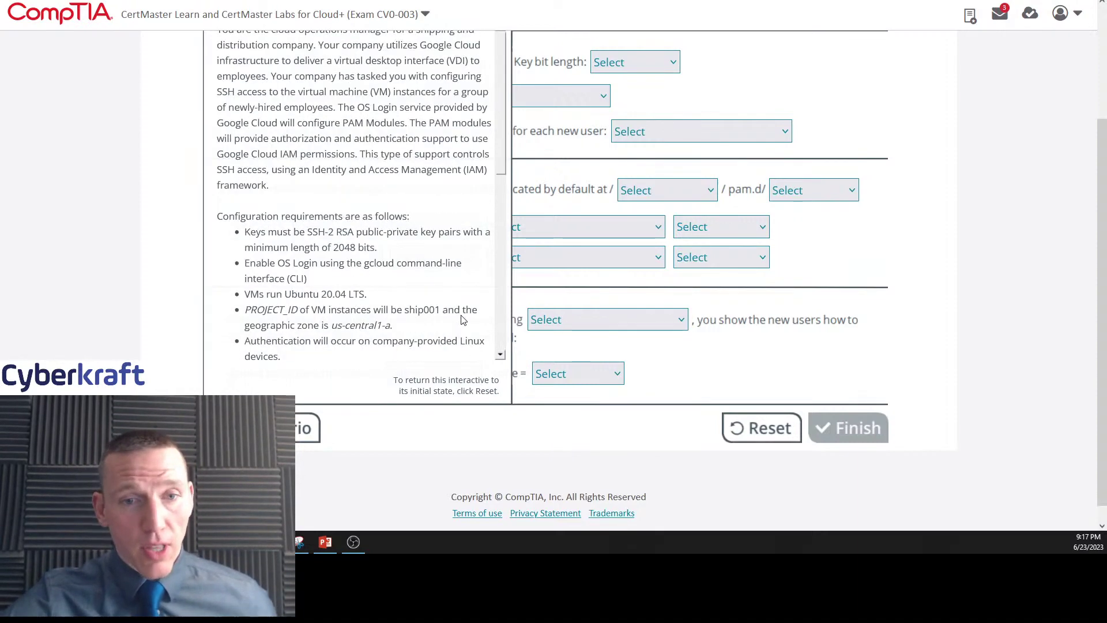
scroll(670, 182, "up", 1)
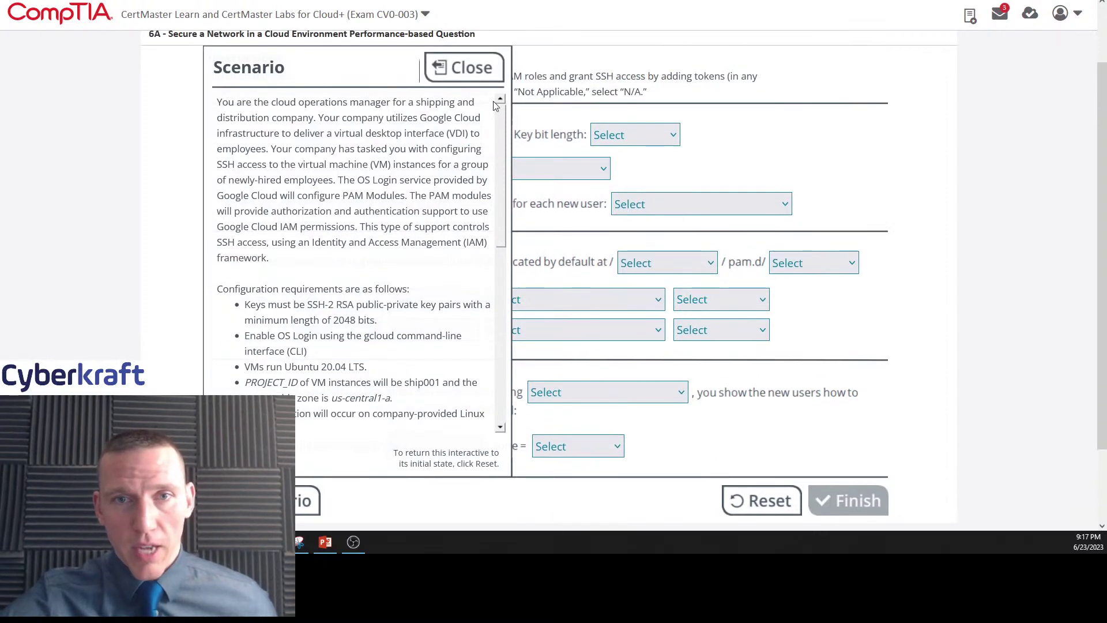
scroll(356, 247, "down", 1)
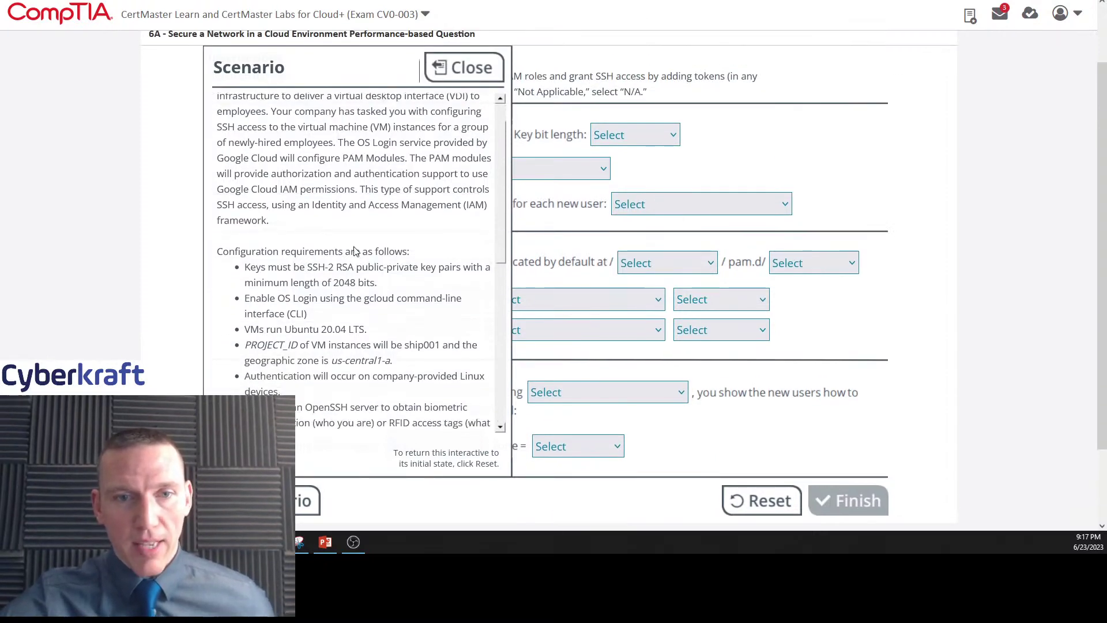
left_click(466, 67)
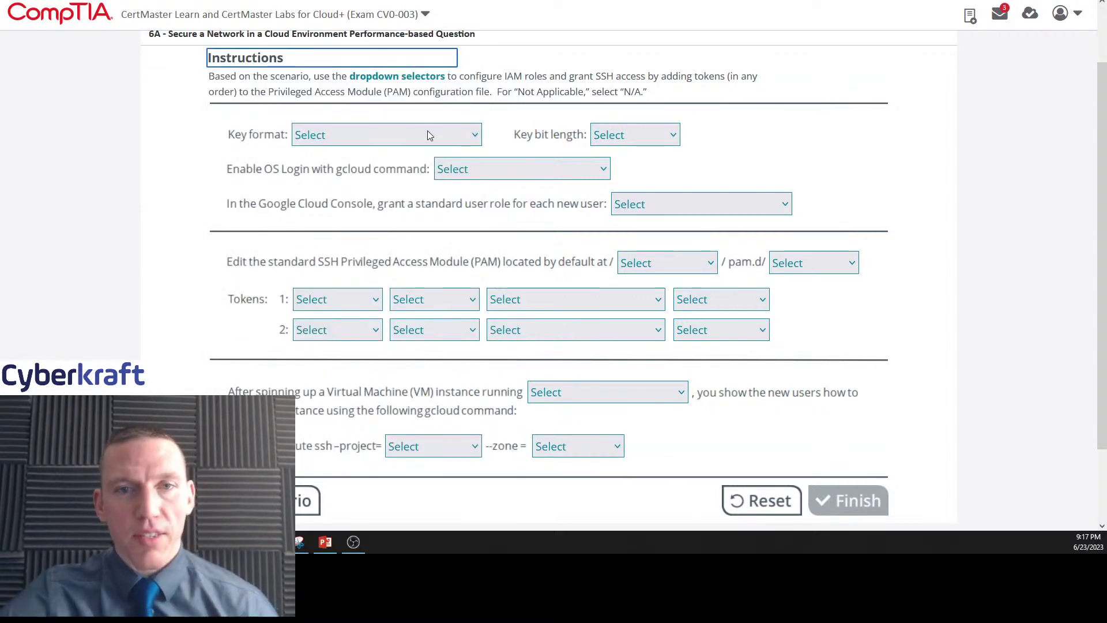
Step: Set the key format to SSH-2 RSA and the key bit length to 2,048
left_click(407, 128)
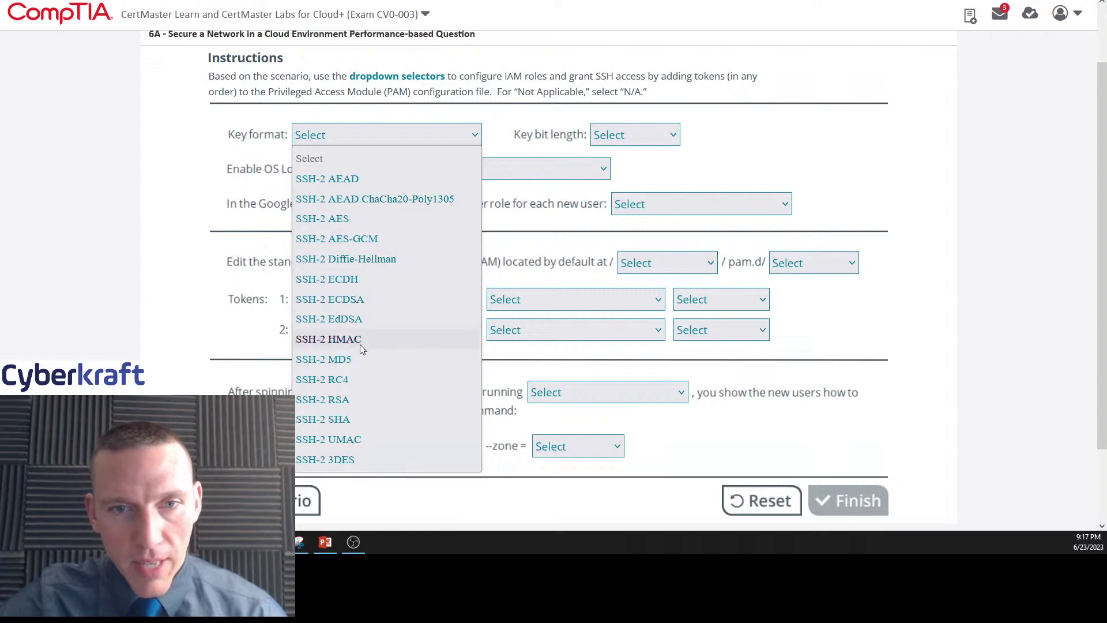
left_click(355, 403)
scroll(404, 254, "down", 1)
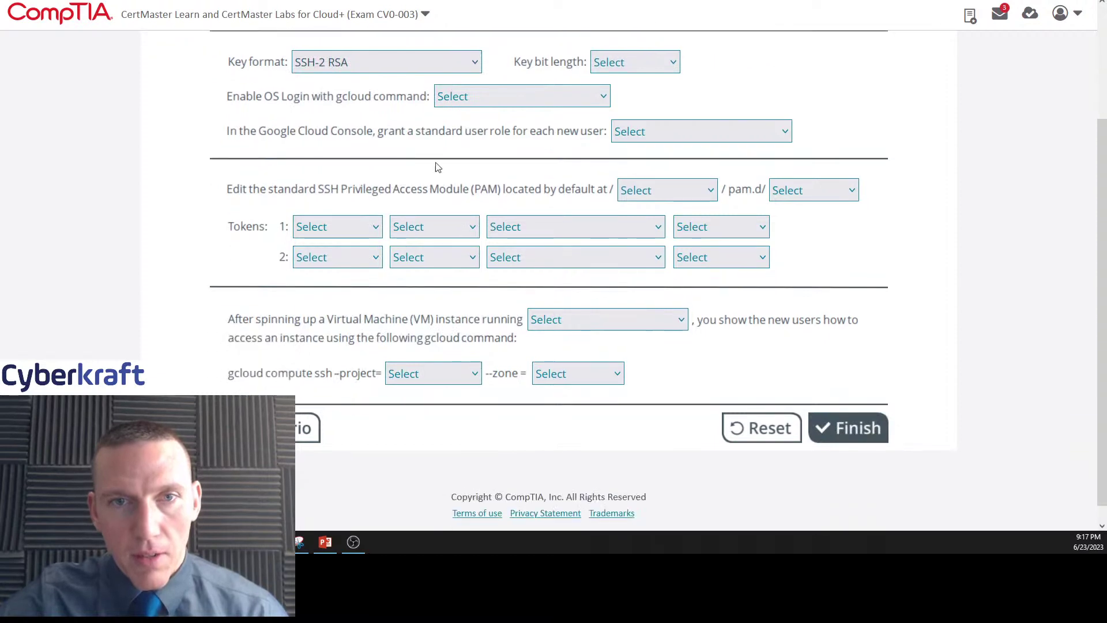
left_click(633, 64)
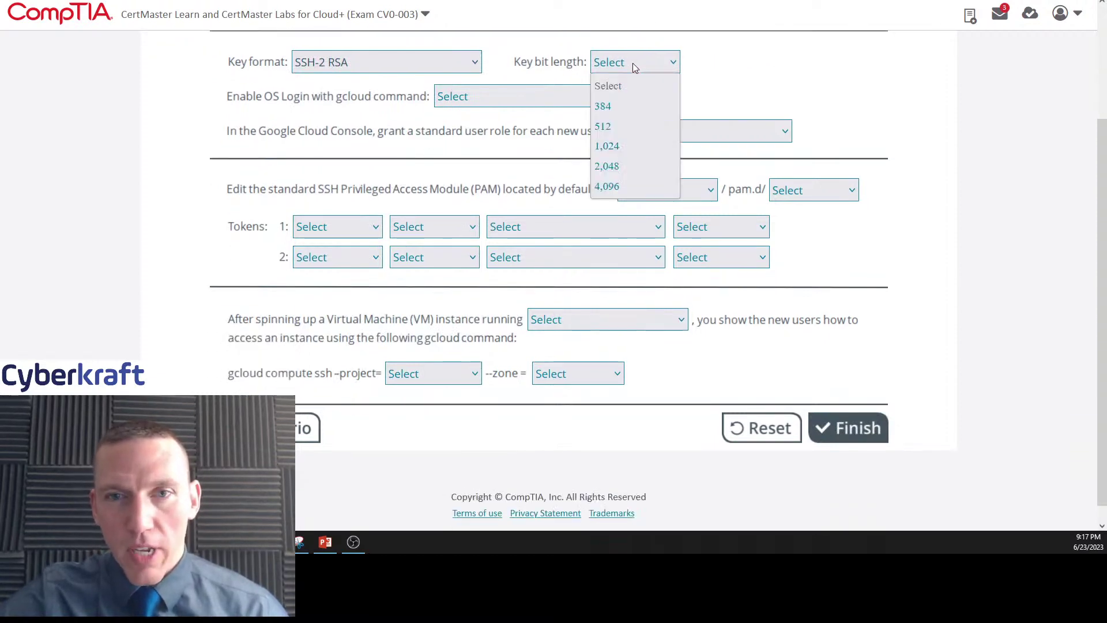
left_click(617, 169)
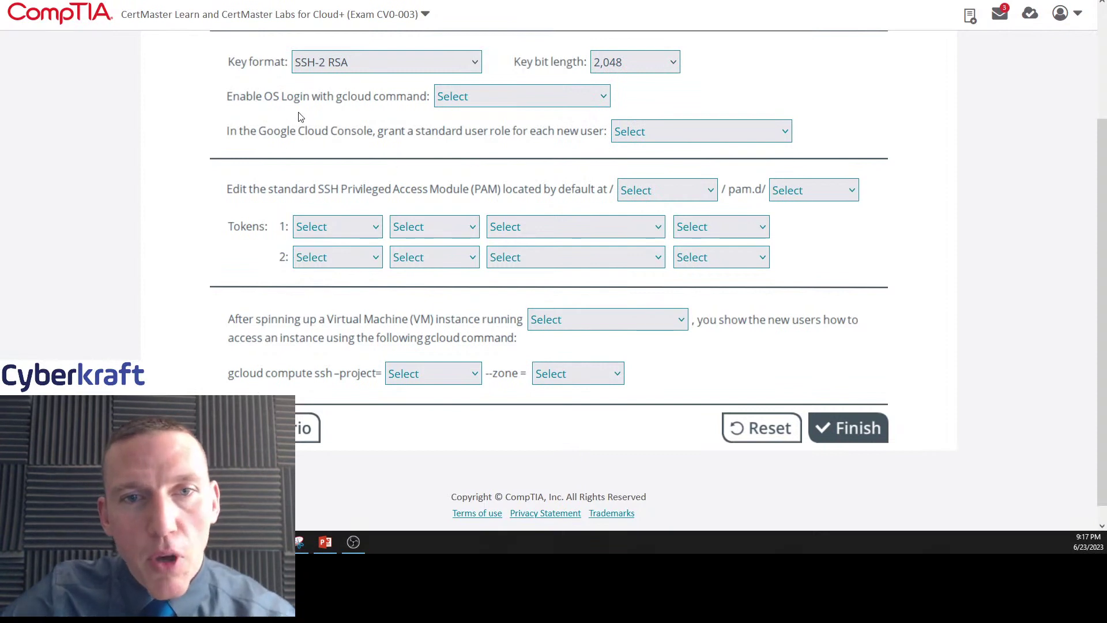
Step: Recheck the scenario's OS Login requirement and choose enable-oslogin as the gcloud command that enables OS Login
left_click(462, 98)
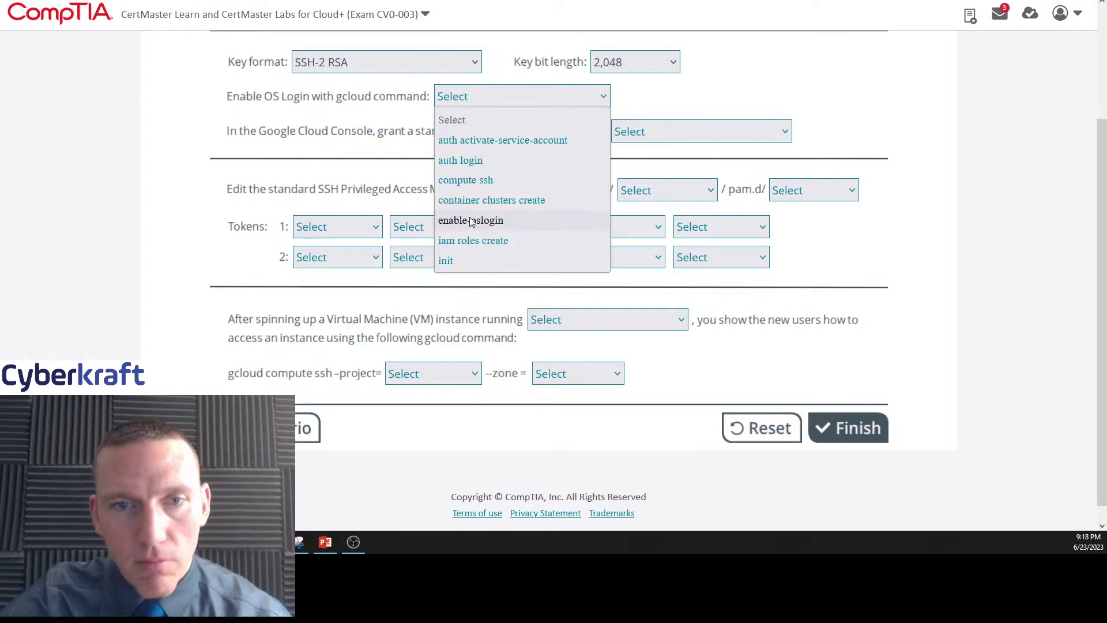
left_click(304, 427)
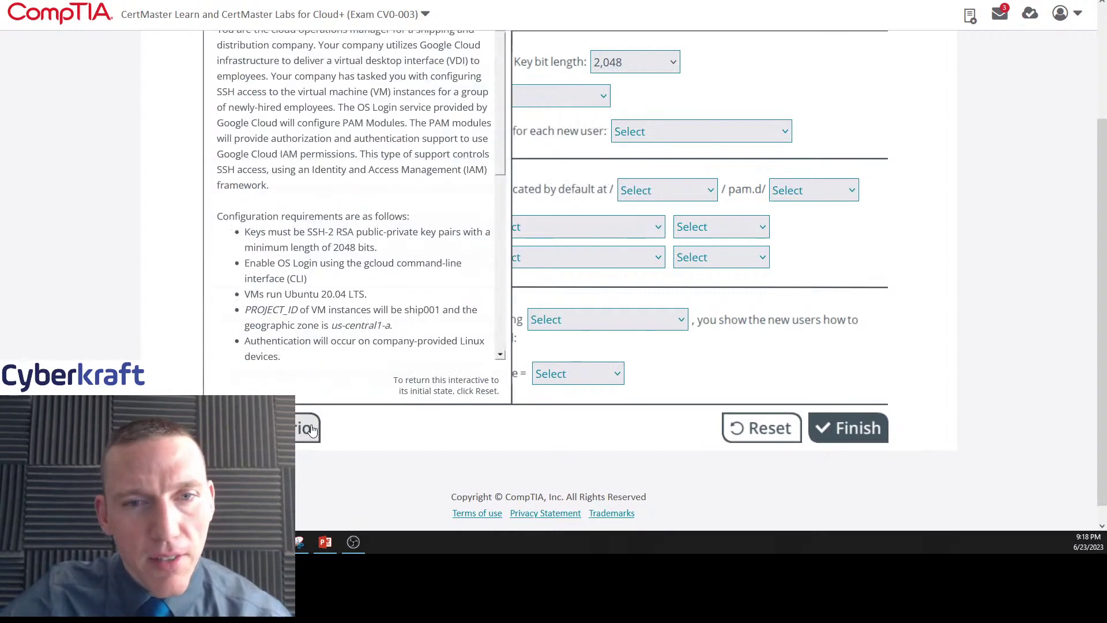
scroll(484, 173, "up", 1)
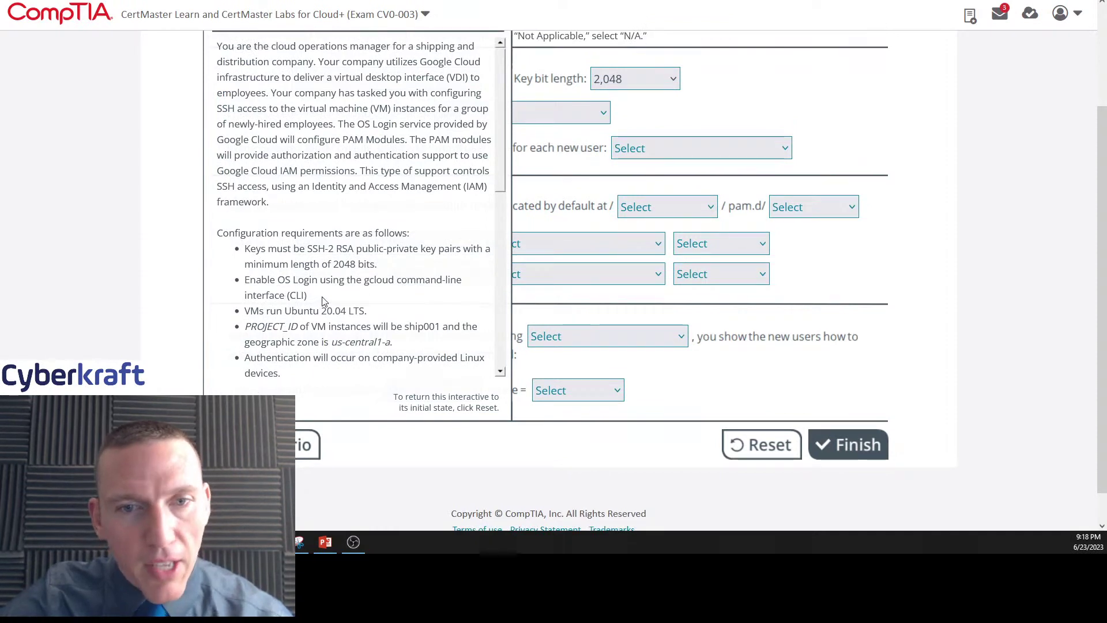
scroll(534, 65, "up", 1)
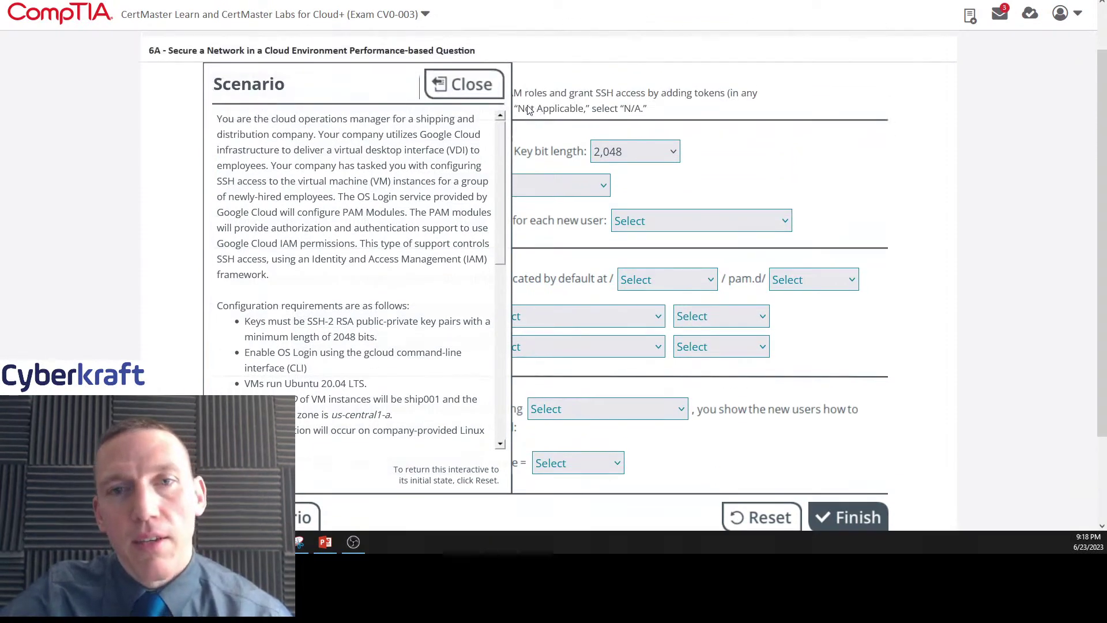
left_click(472, 86)
left_click(516, 182)
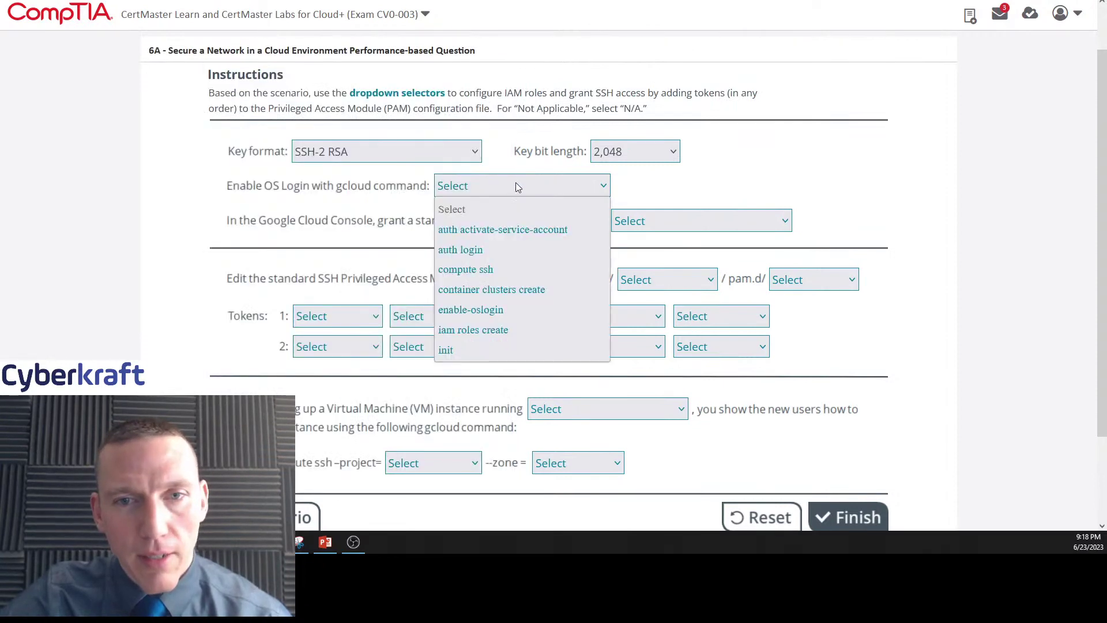
left_click(484, 311)
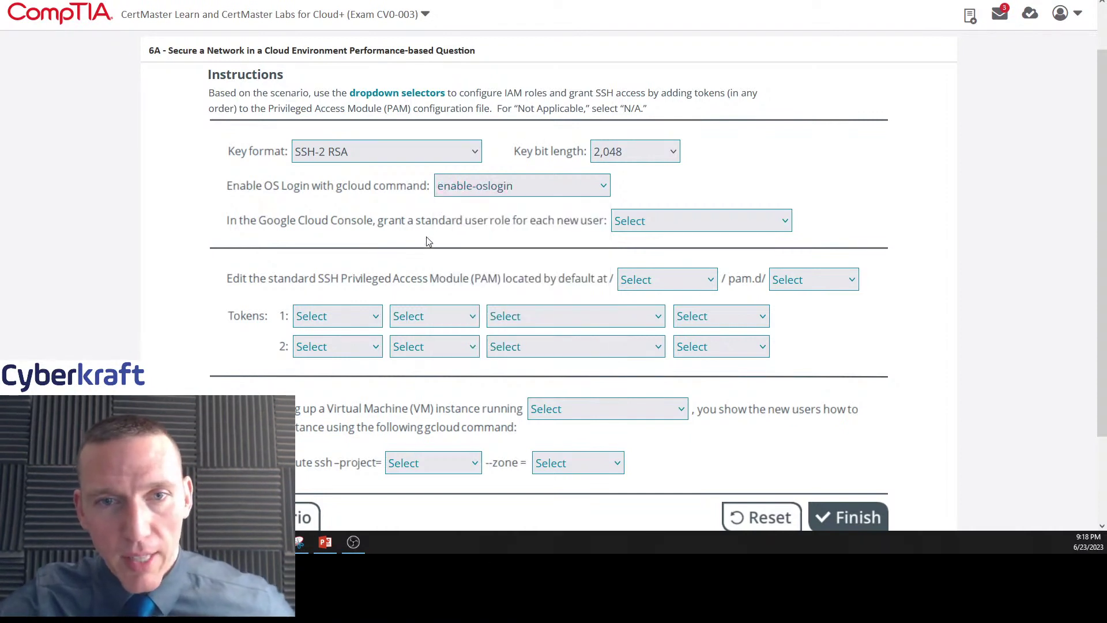
Step: Recheck the scenario's IAM role requirement and choose roles/iam.serviceAccountUser as the standard user role for each new user
scroll(387, 209, "down", 1)
scroll(388, 209, "down", 1)
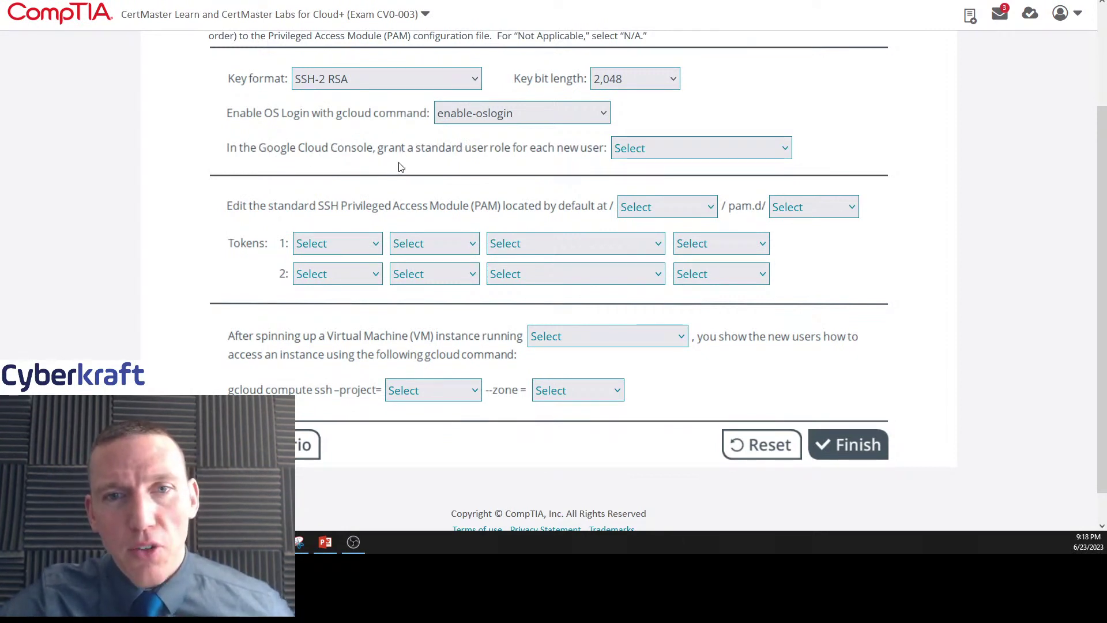
left_click(637, 154)
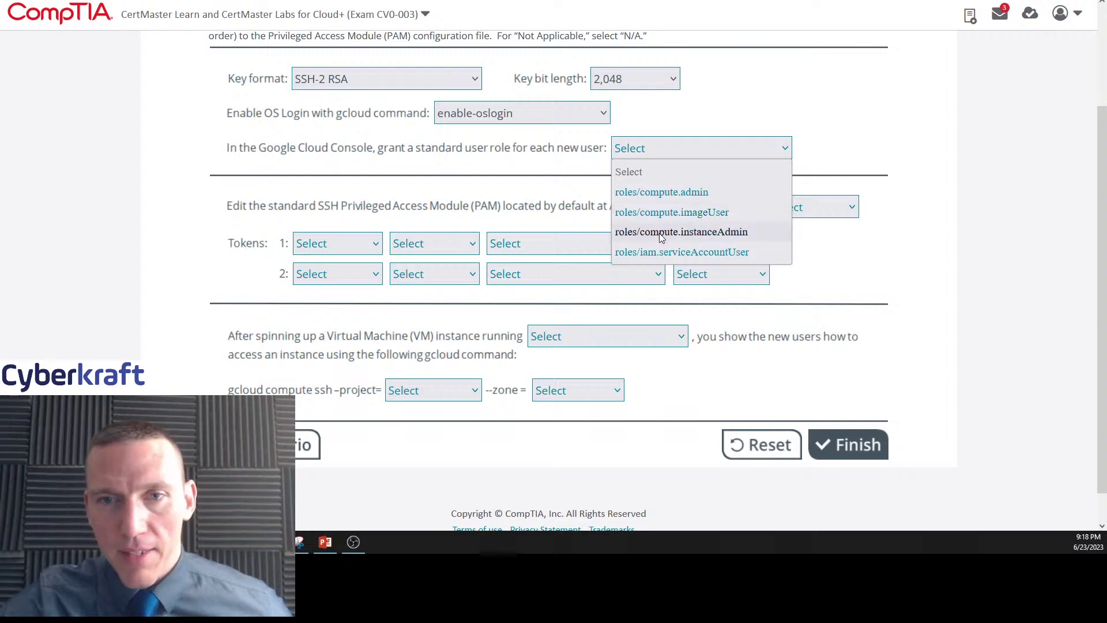
left_click(309, 445)
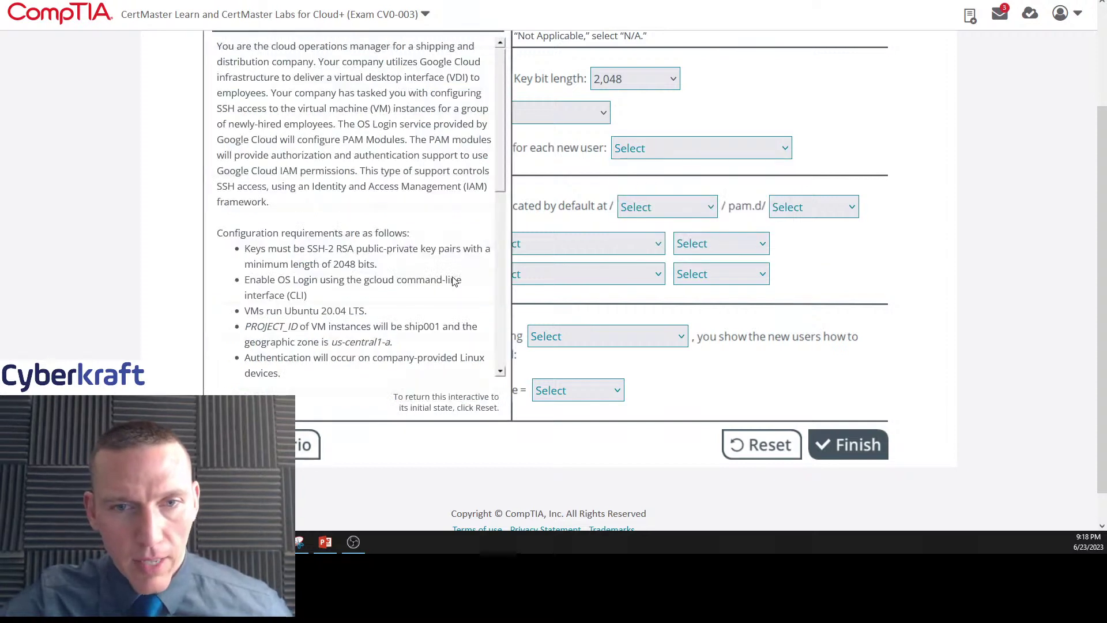
scroll(454, 280, "down", 10)
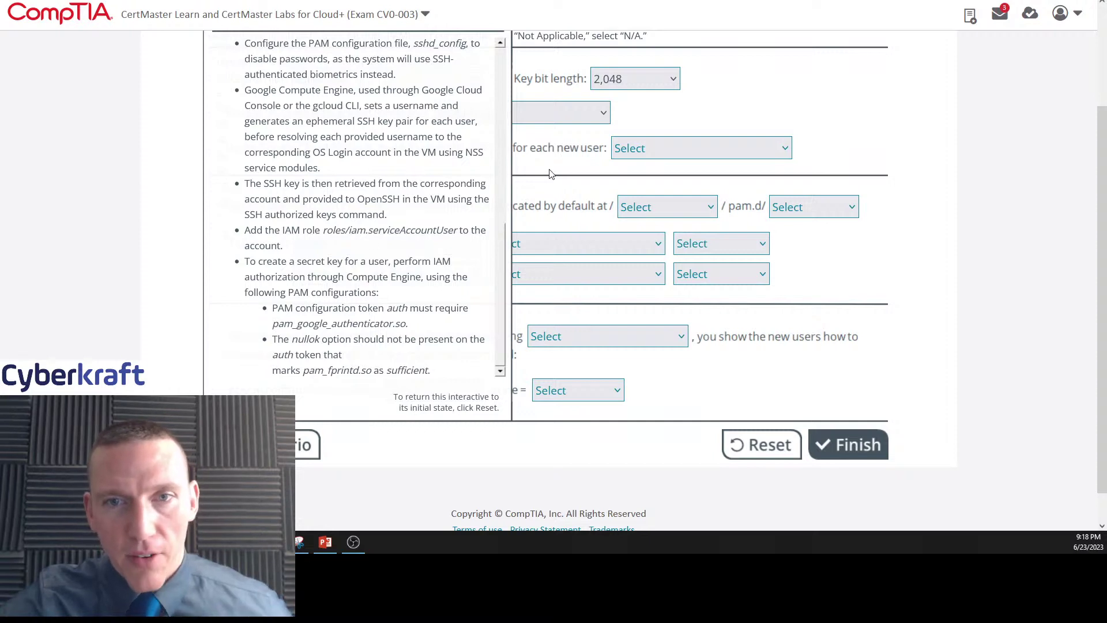
scroll(547, 173, "up", 2)
left_click(469, 84)
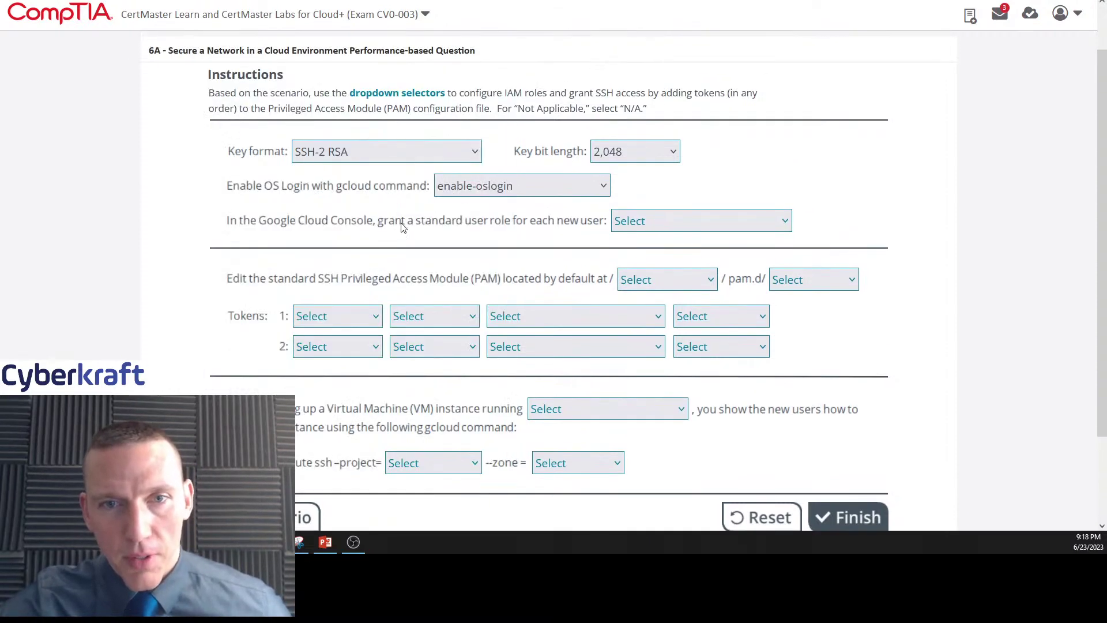
left_click(617, 228)
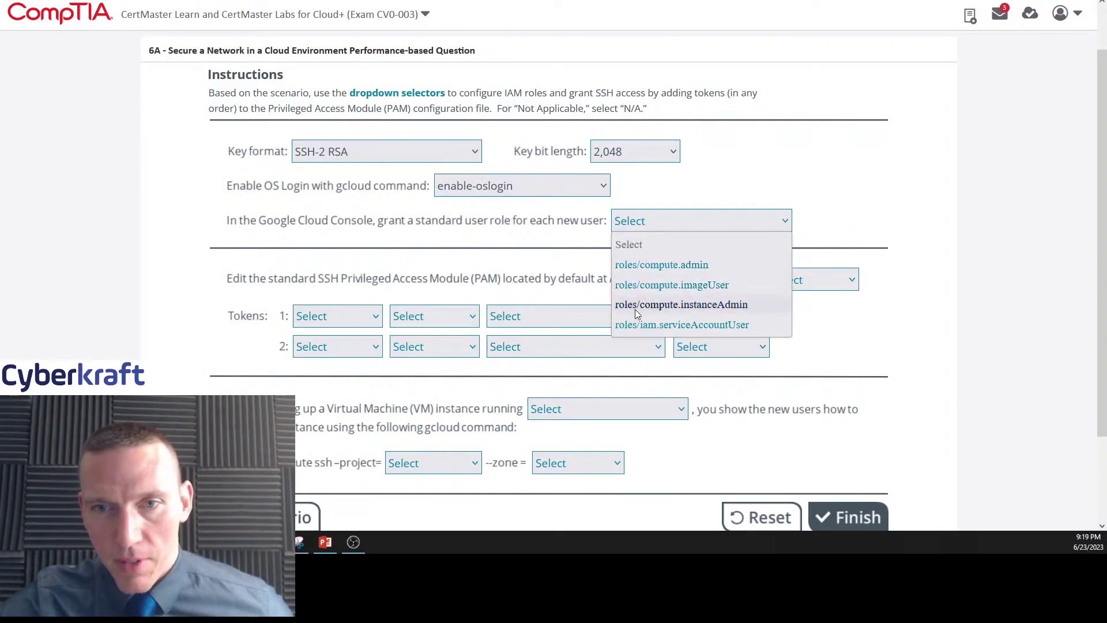
left_click(688, 329)
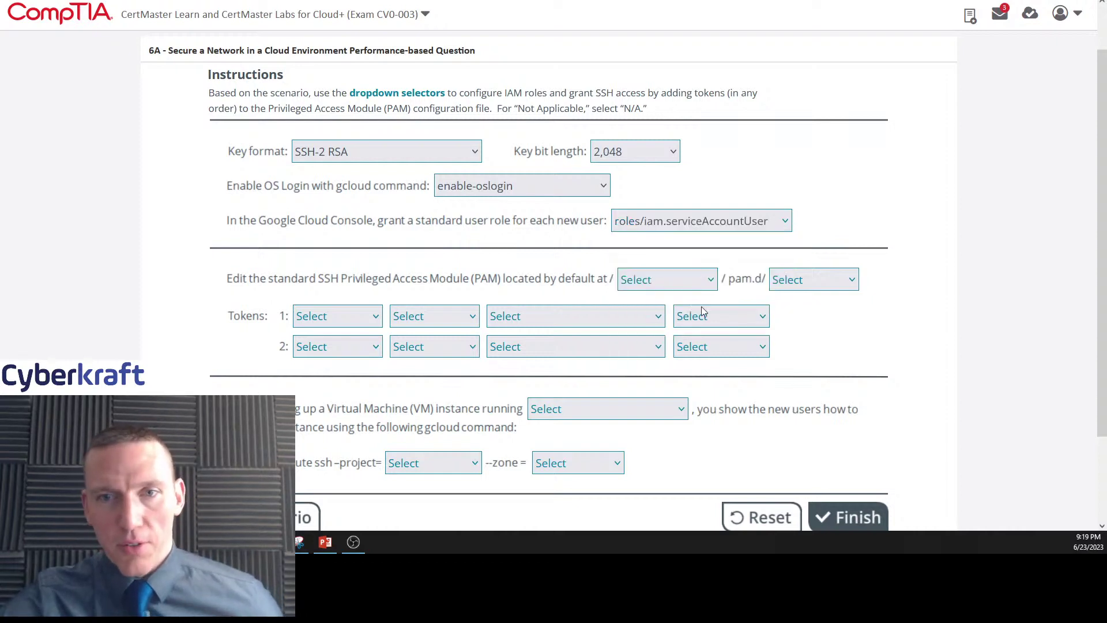
Step: Set the default location of the standard SSH PAM configuration to the etc directory
scroll(637, 227, "down", 2)
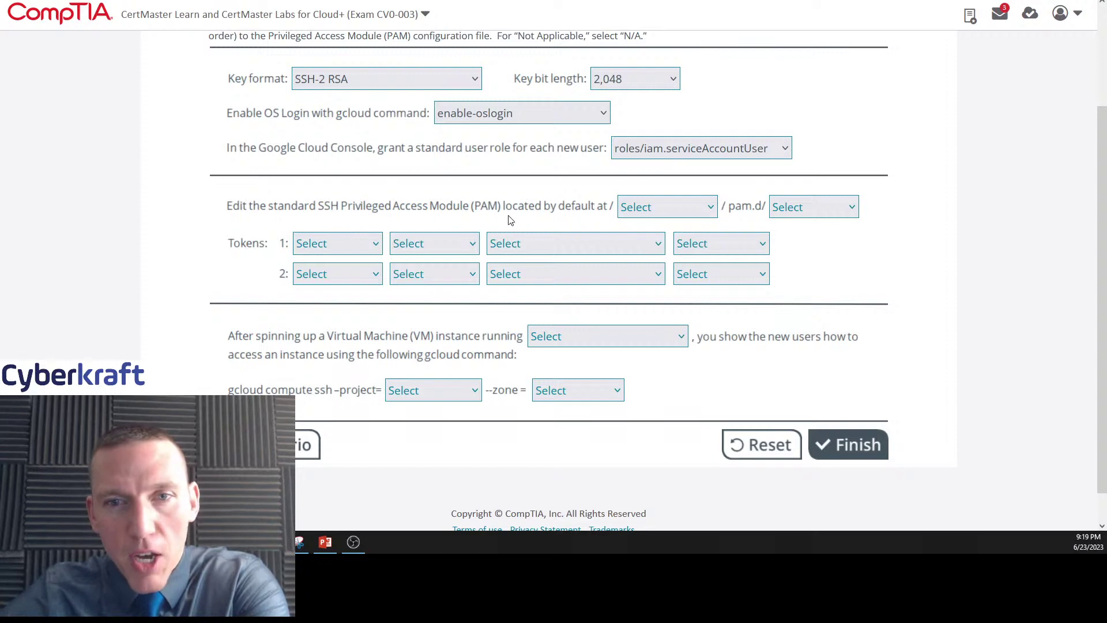
left_click(665, 210)
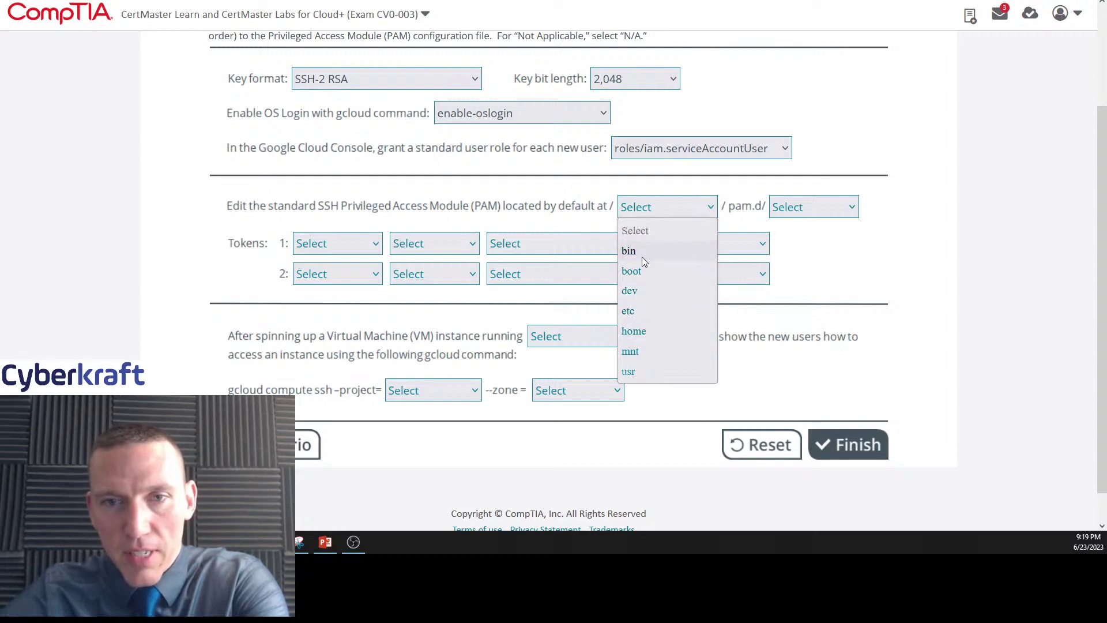
left_click(639, 314)
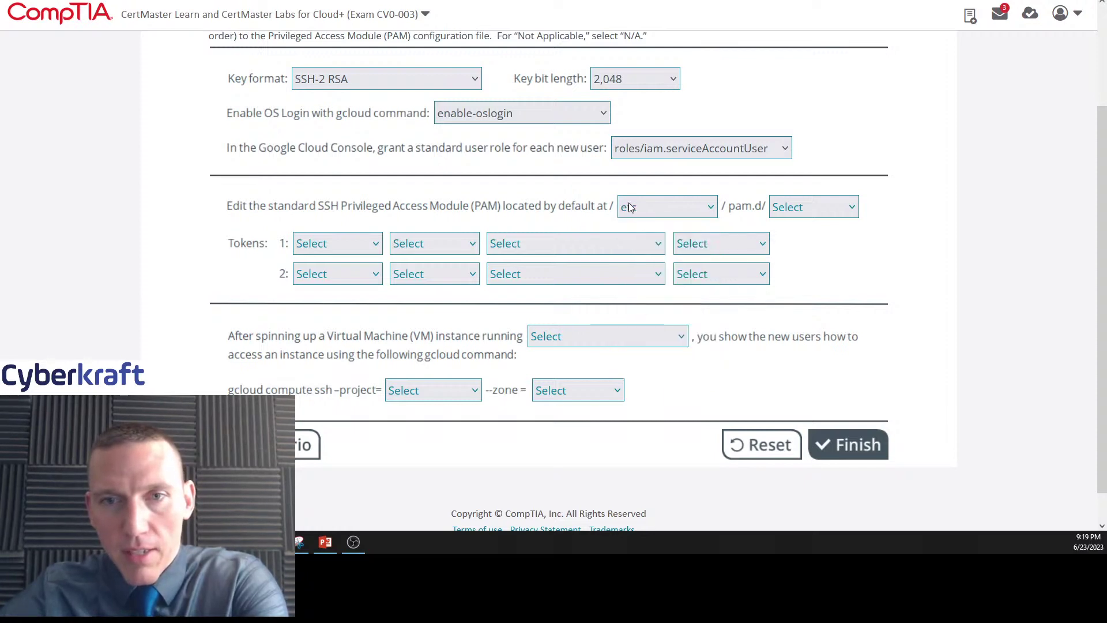
Step: Review the pam.d file options and check the scenario's requirement for the PAM configuration file
left_click(798, 211)
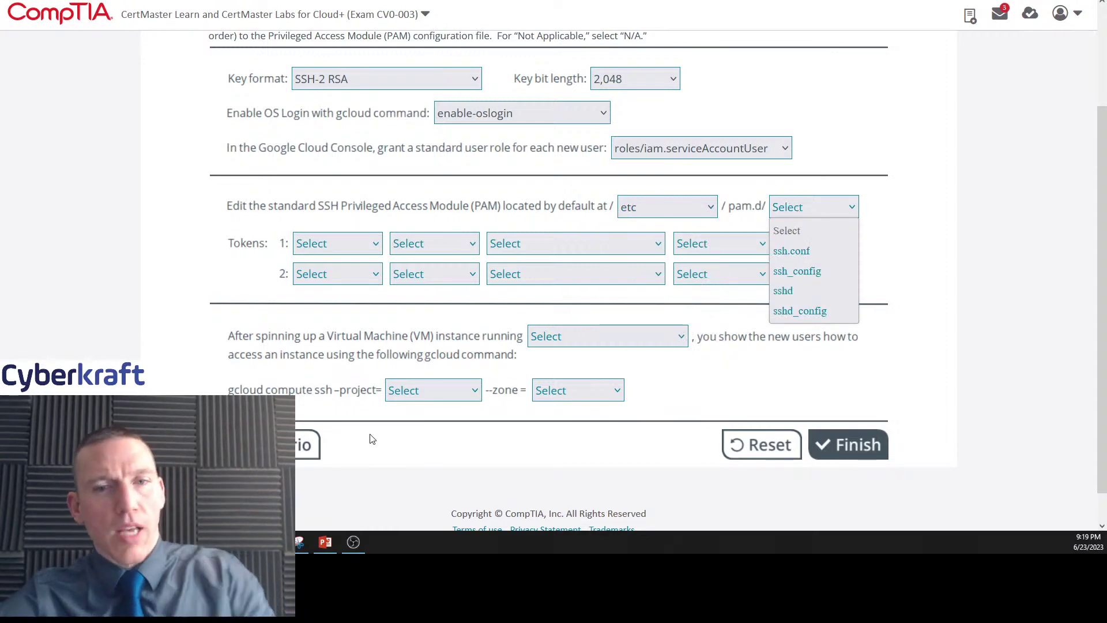
left_click(317, 447)
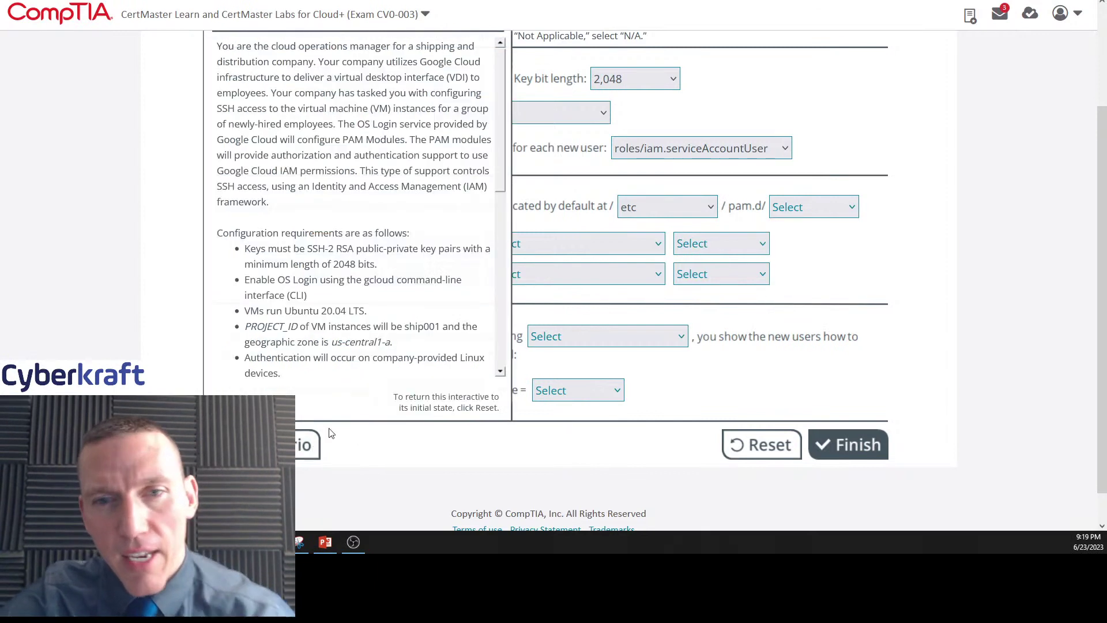
scroll(457, 231, "down", 5)
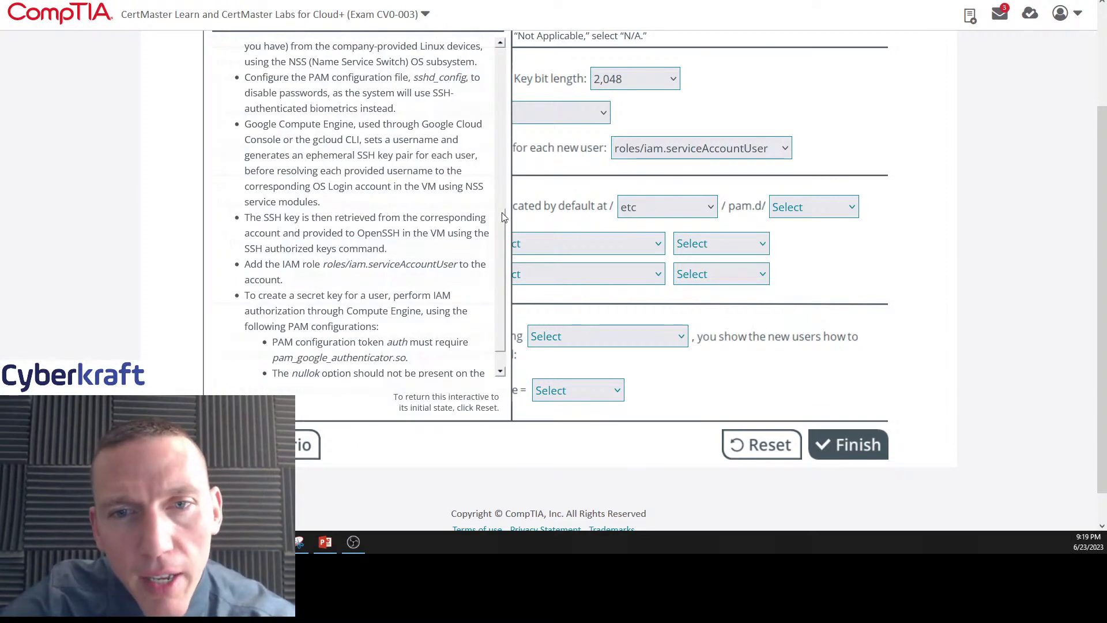
left_click_drag(503, 231, 502, 210)
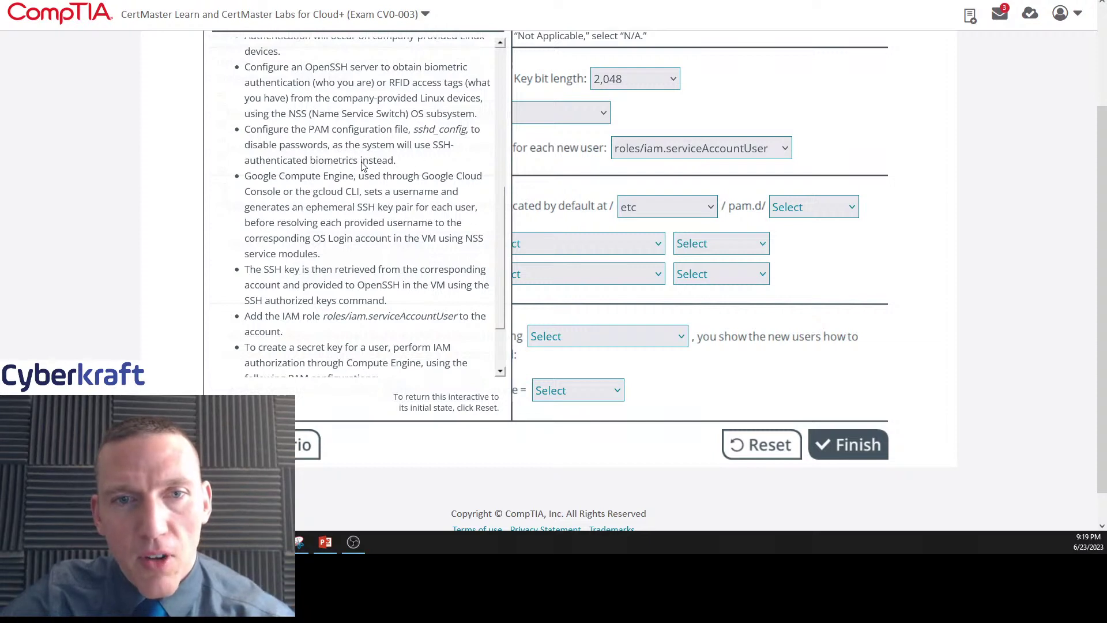
scroll(571, 178, "up", 2)
left_click(470, 87)
scroll(418, 260, "down", 2)
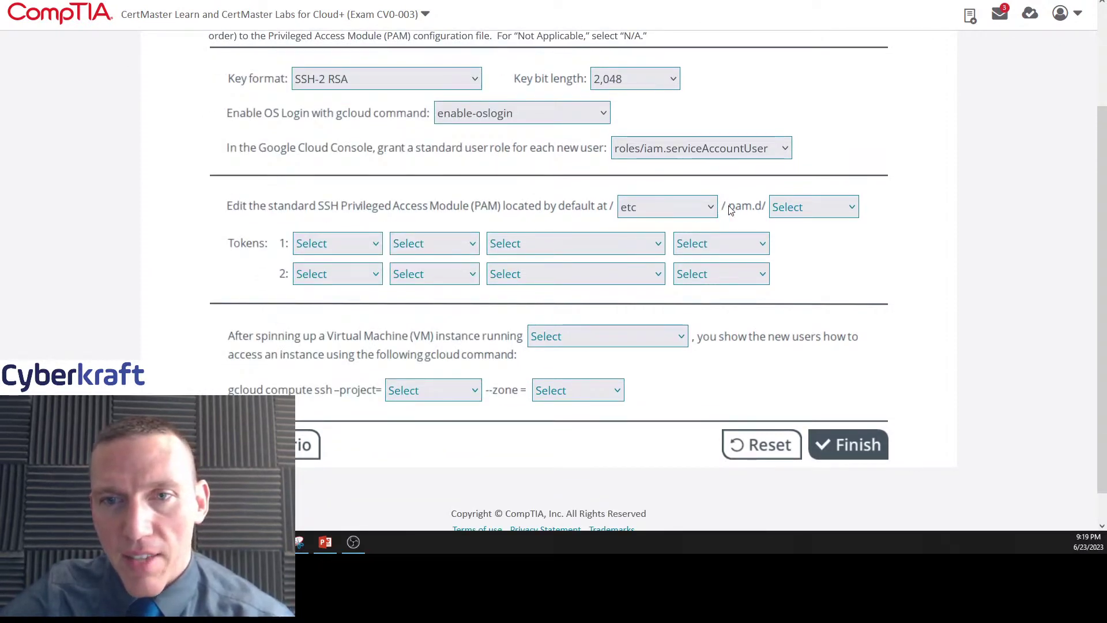
Step: Reread the scenario from the PAM rules back to the introduction and choose sshd_config as the file under pam.d
left_click(816, 216)
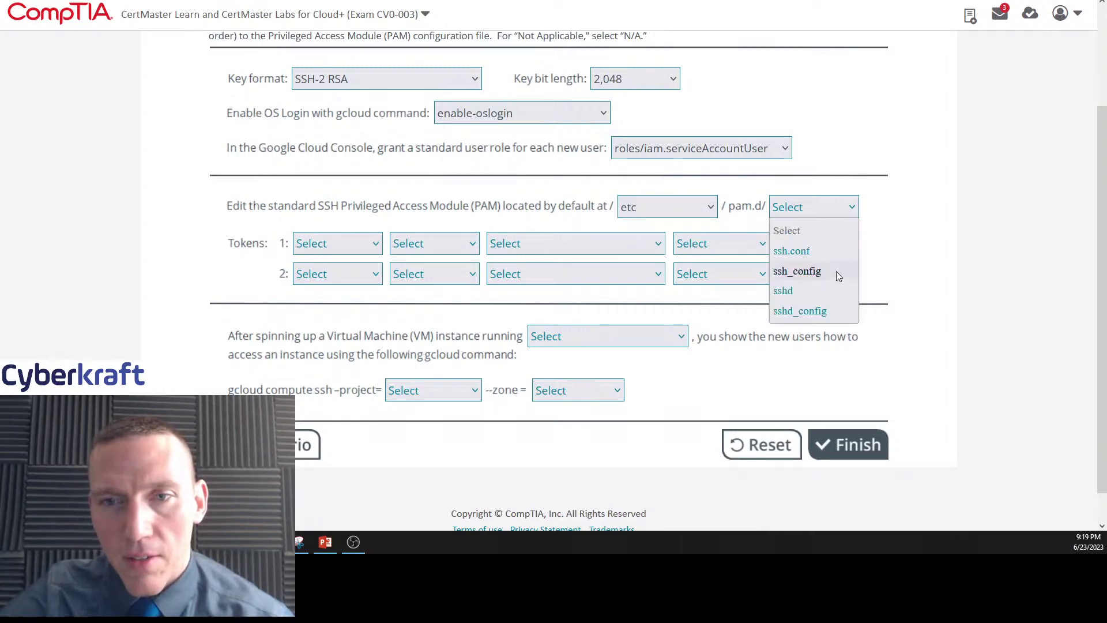
left_click(320, 458)
scroll(444, 282, "down", 5)
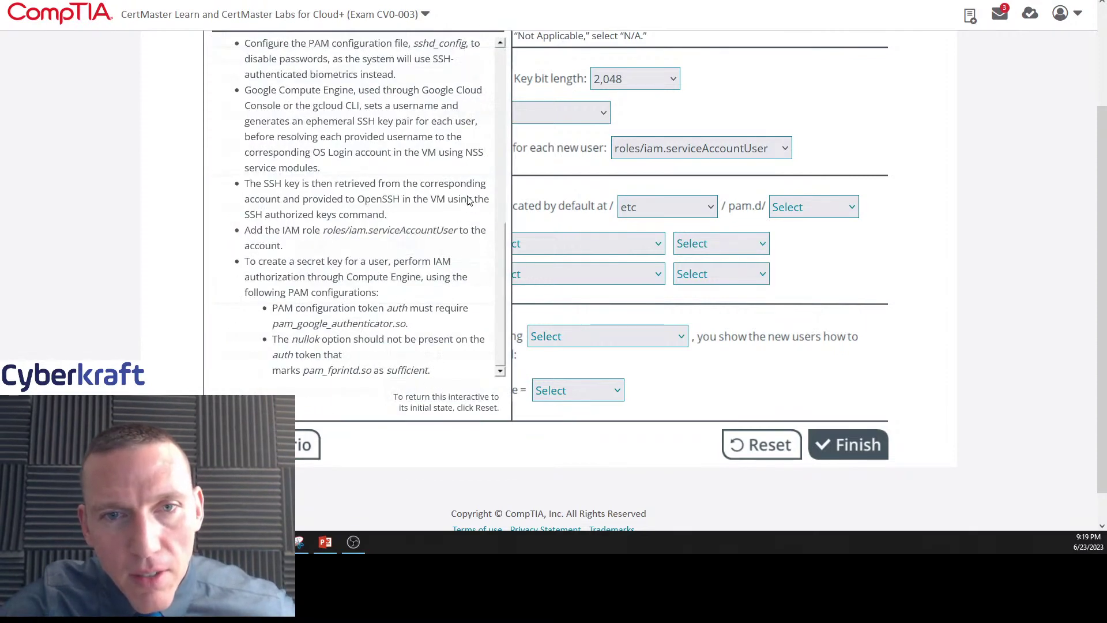
mouse_move(499, 262)
left_mouse_down()
mouse_move(501, 202)
mouse_move(498, 272)
left_mouse_up()
scroll(442, 244, "up", 5)
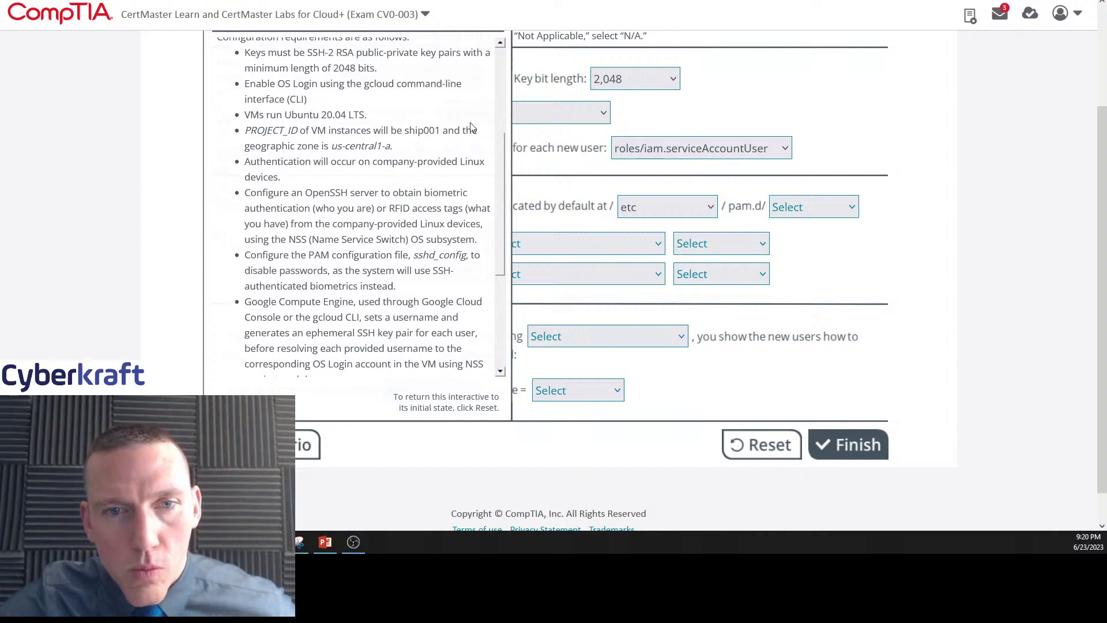
scroll(468, 149, "up", 3)
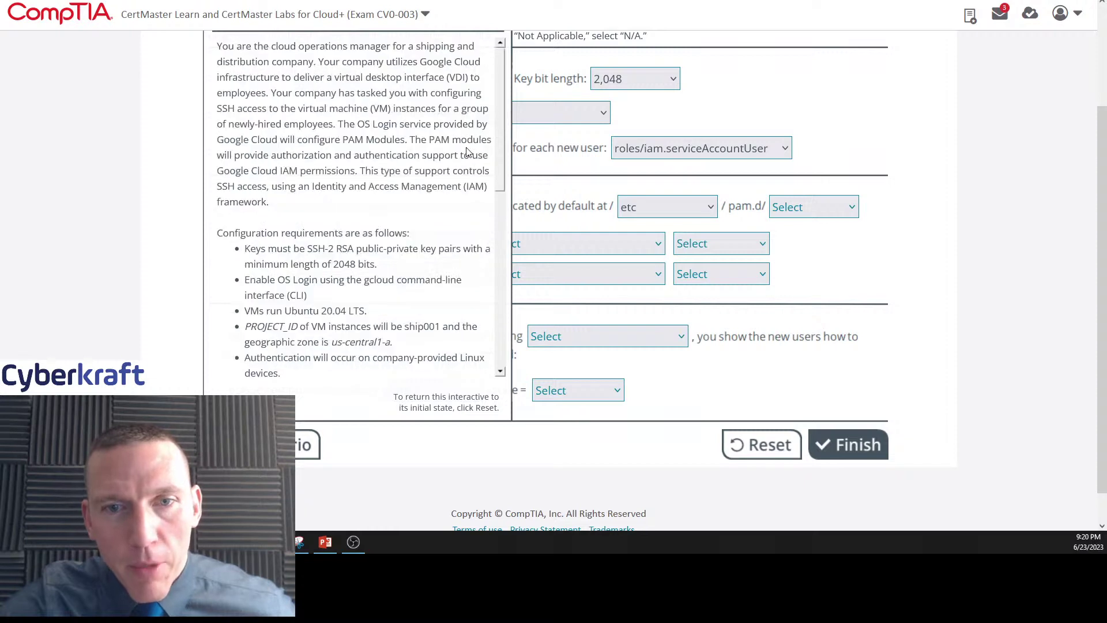
scroll(535, 148, "up", 1)
left_click(462, 82)
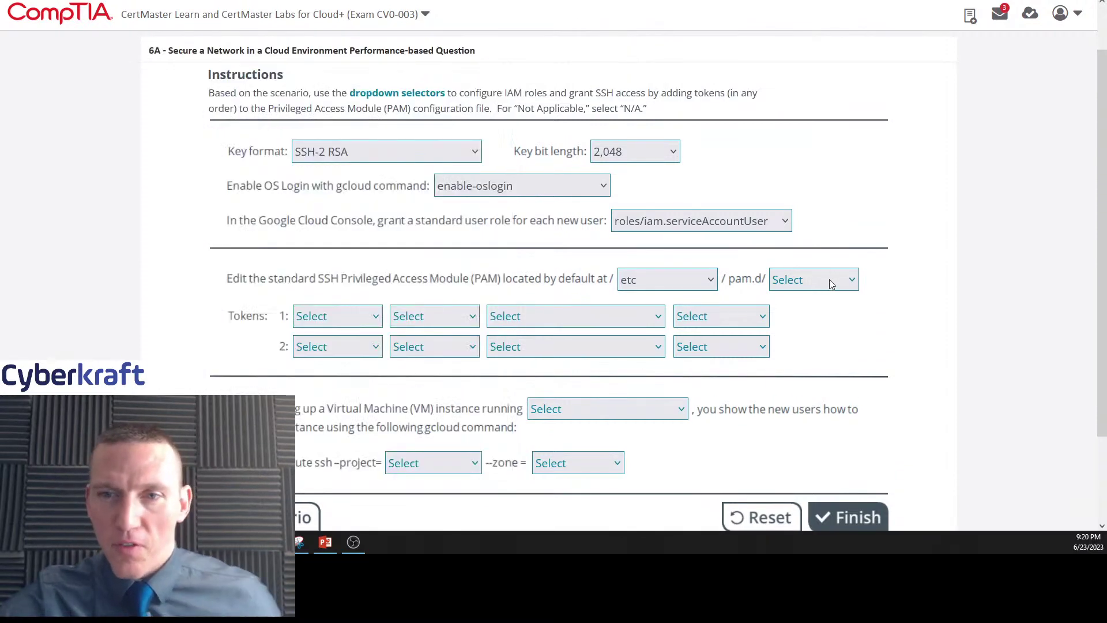
left_click(833, 281)
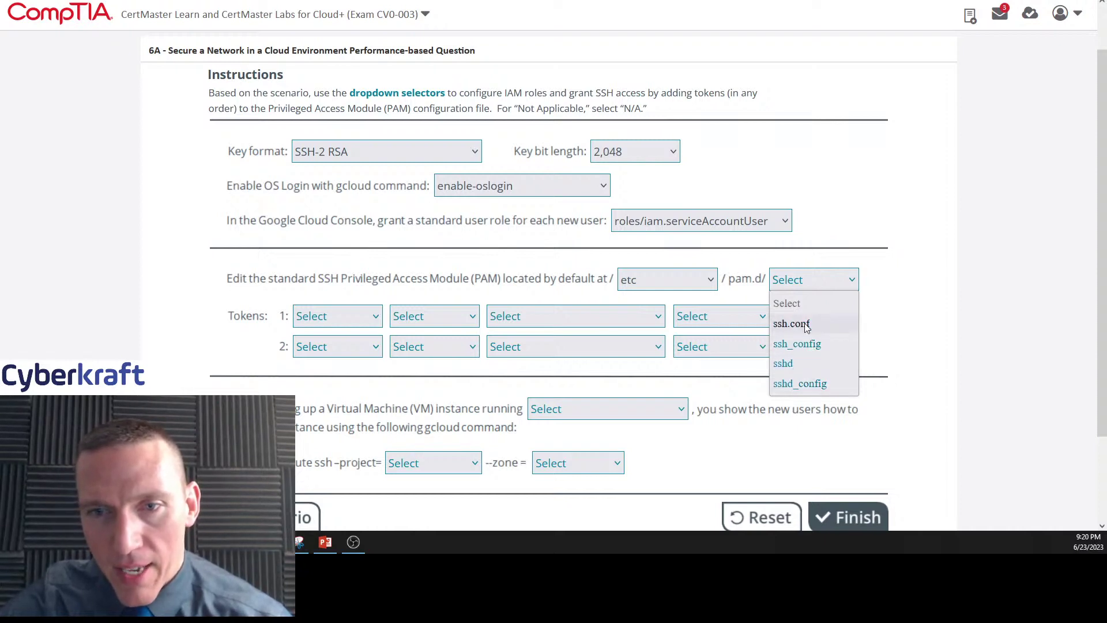
left_click(807, 385)
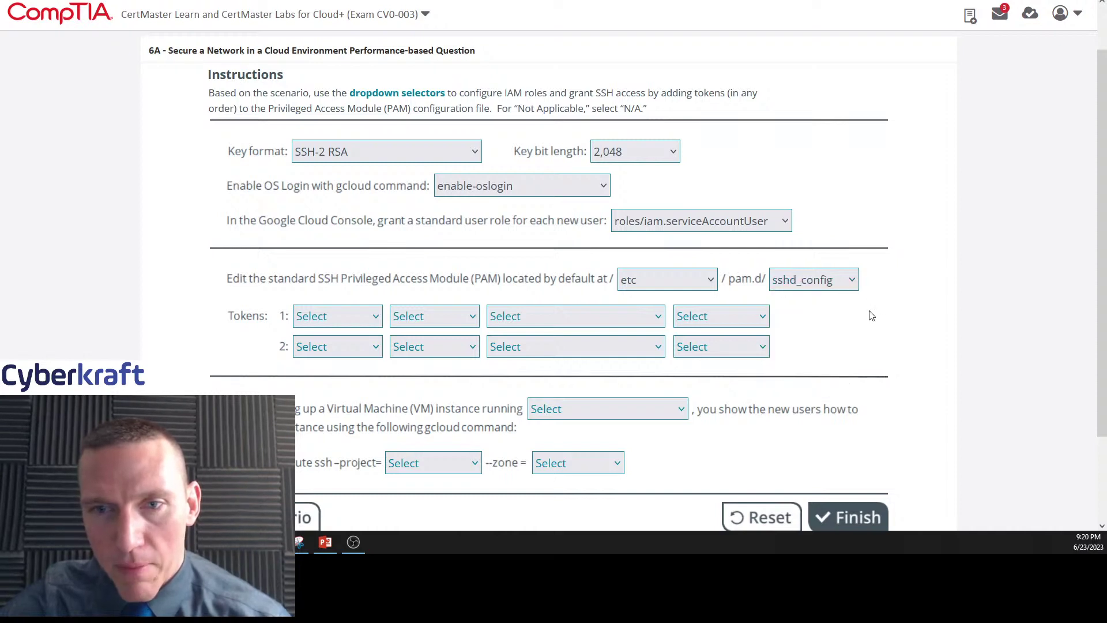
Step: Set the type of both PAM tokens 1 and 2 to auth
scroll(868, 315, "down", 2)
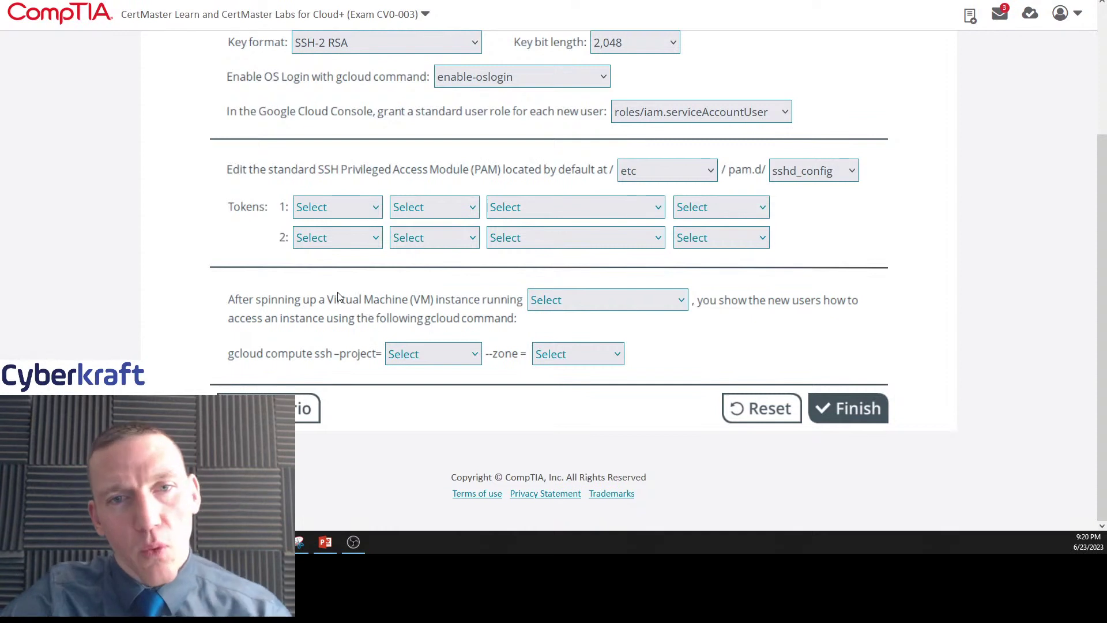
left_click(361, 210)
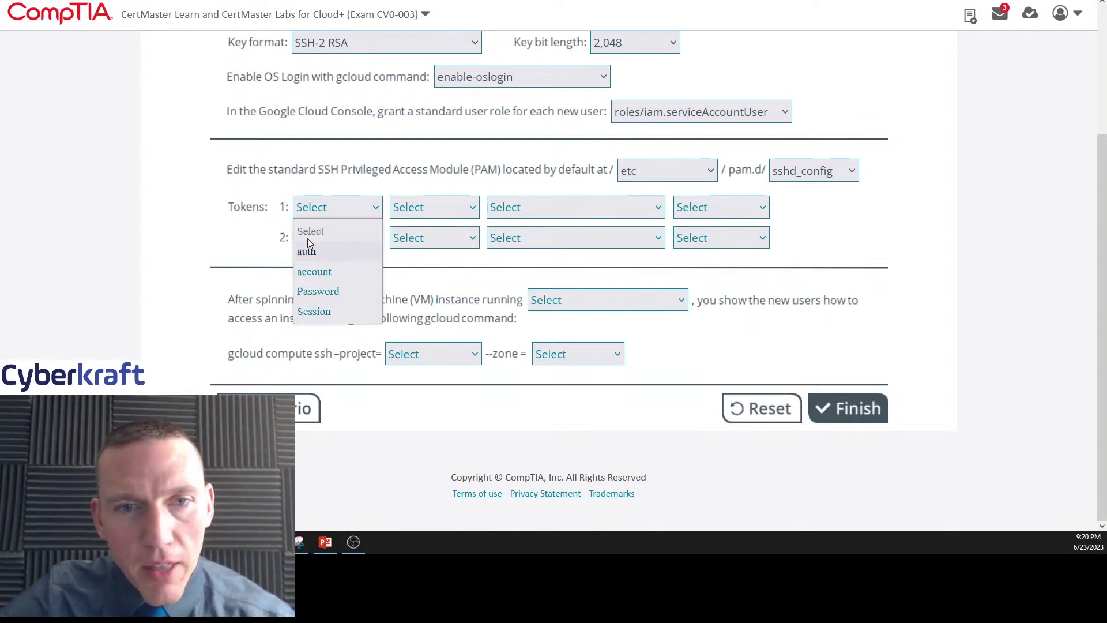
left_click(328, 254)
left_click(325, 238)
left_click(316, 282)
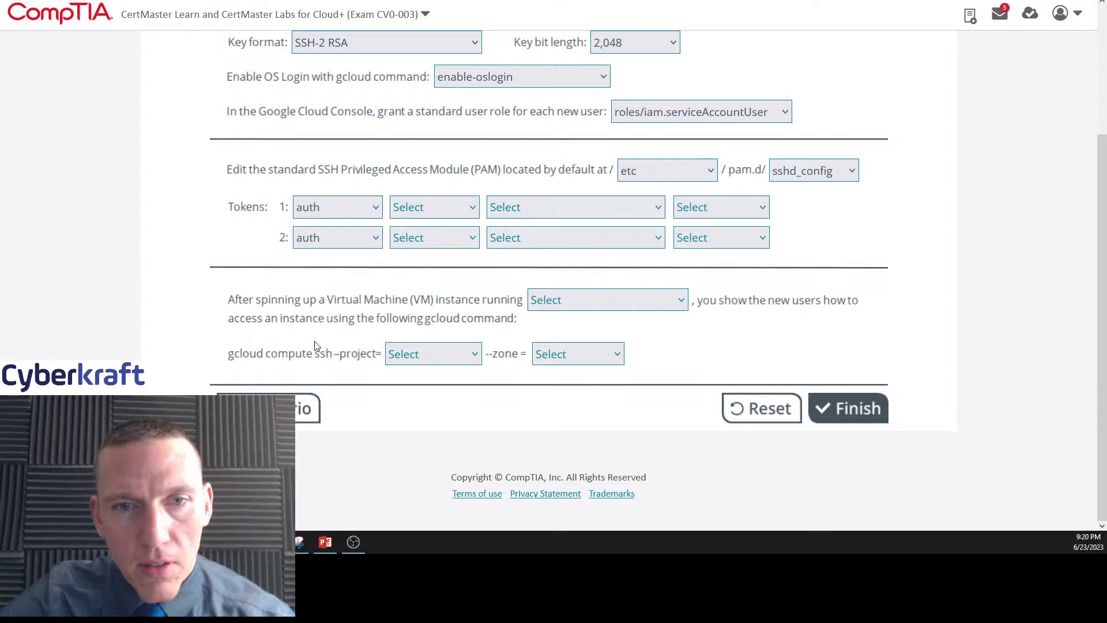
Step: Review the control options for token 1 and reread the scenario's PAM rules for the auth tokens
left_click(425, 208)
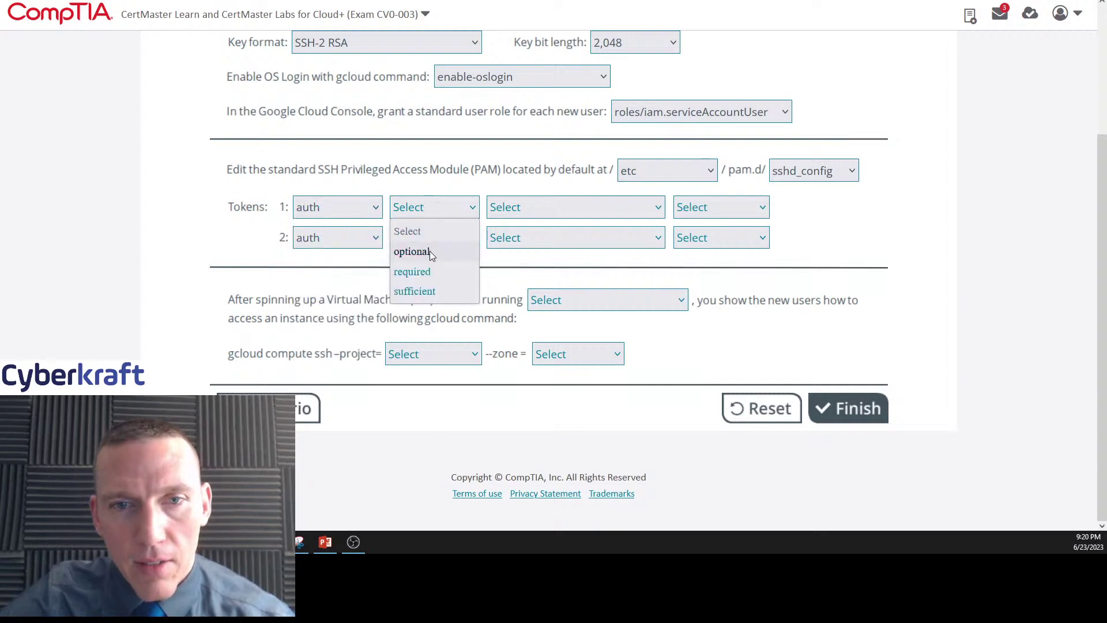
left_click(306, 408)
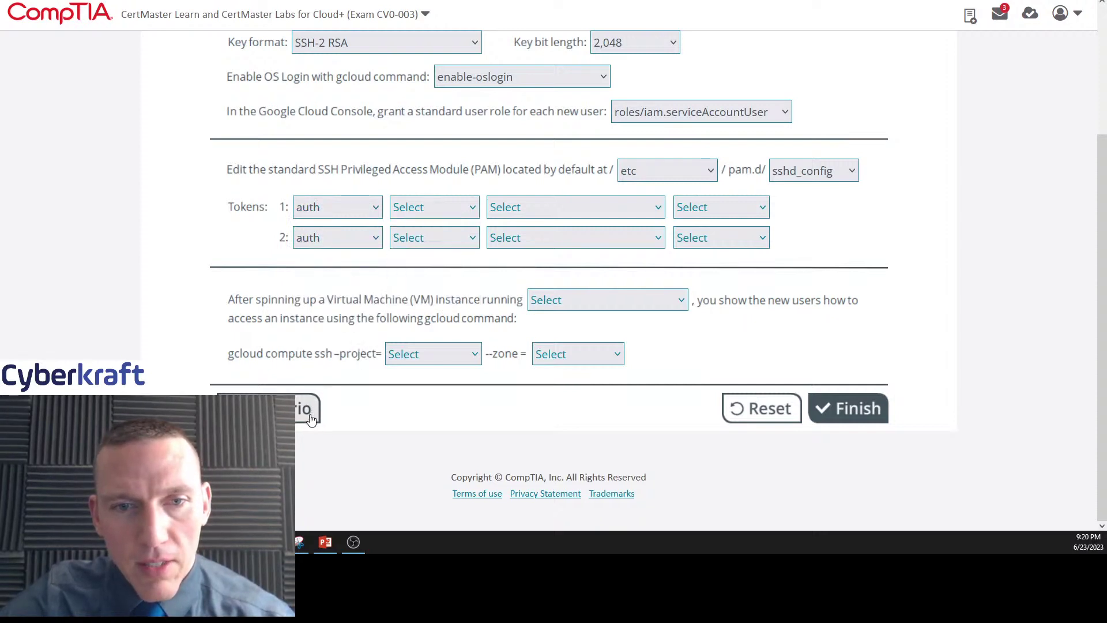
scroll(358, 297, "down", 3)
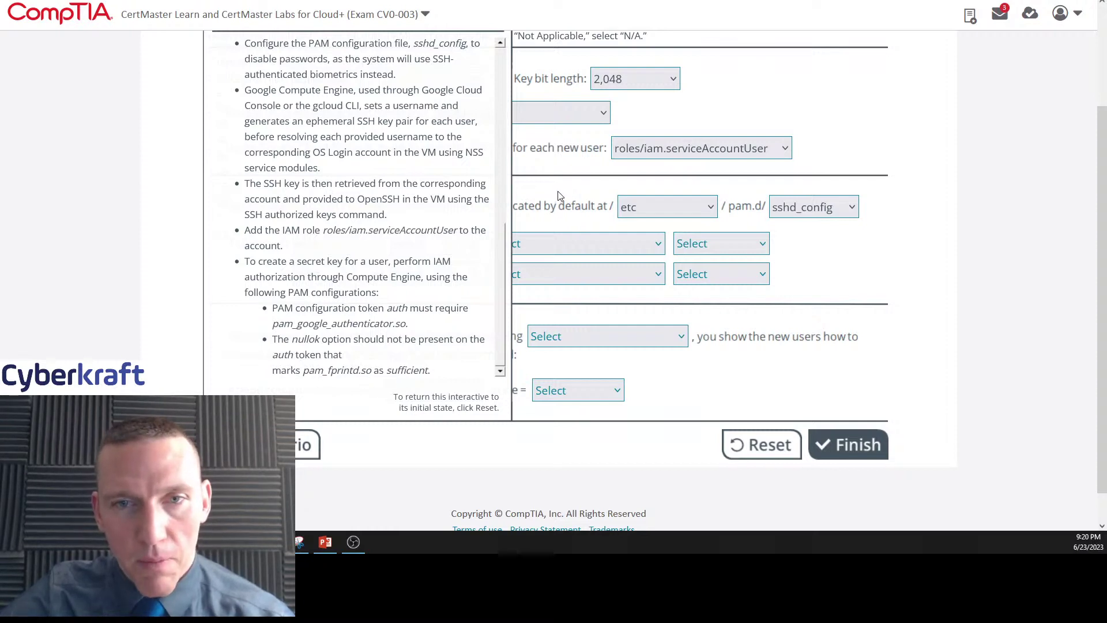
scroll(557, 196, "up", 1)
left_click(469, 84)
Step: Set token 1's control value to required and token 2's to sufficient
left_click(455, 318)
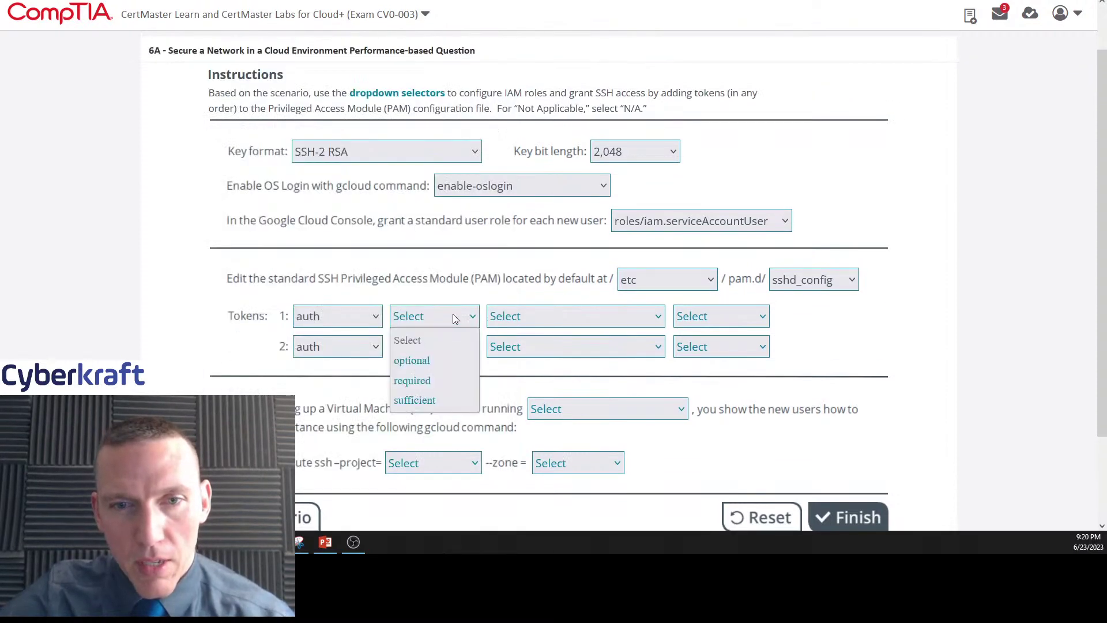
left_click(434, 381)
left_click(444, 351)
left_click(433, 432)
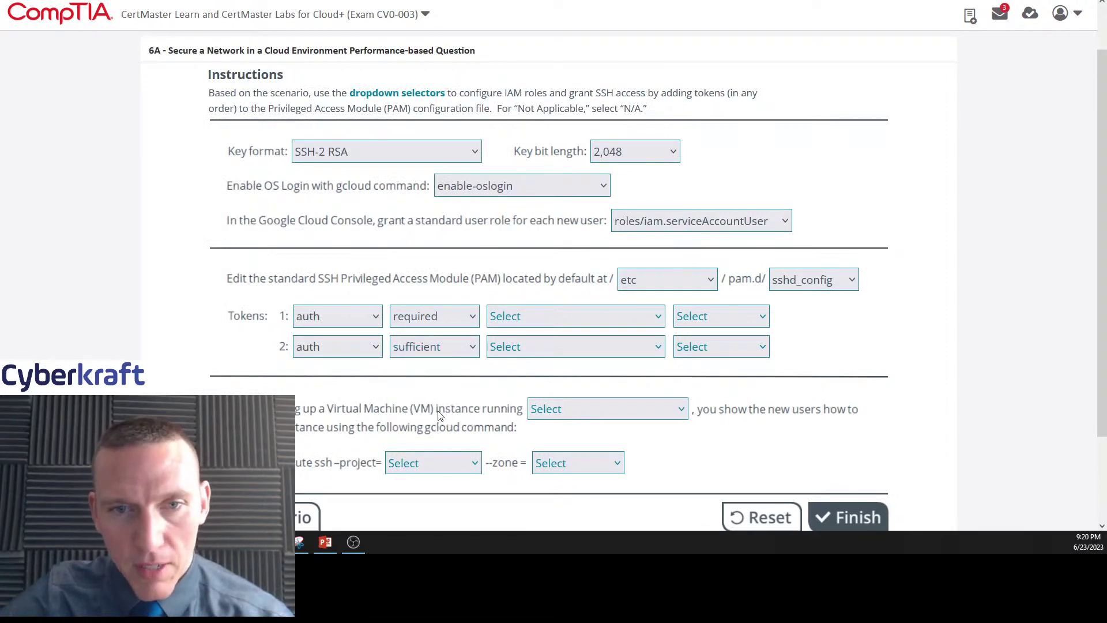
Step: Swap the control values, setting token 1 to sufficient and token 2 to required
left_click(432, 323)
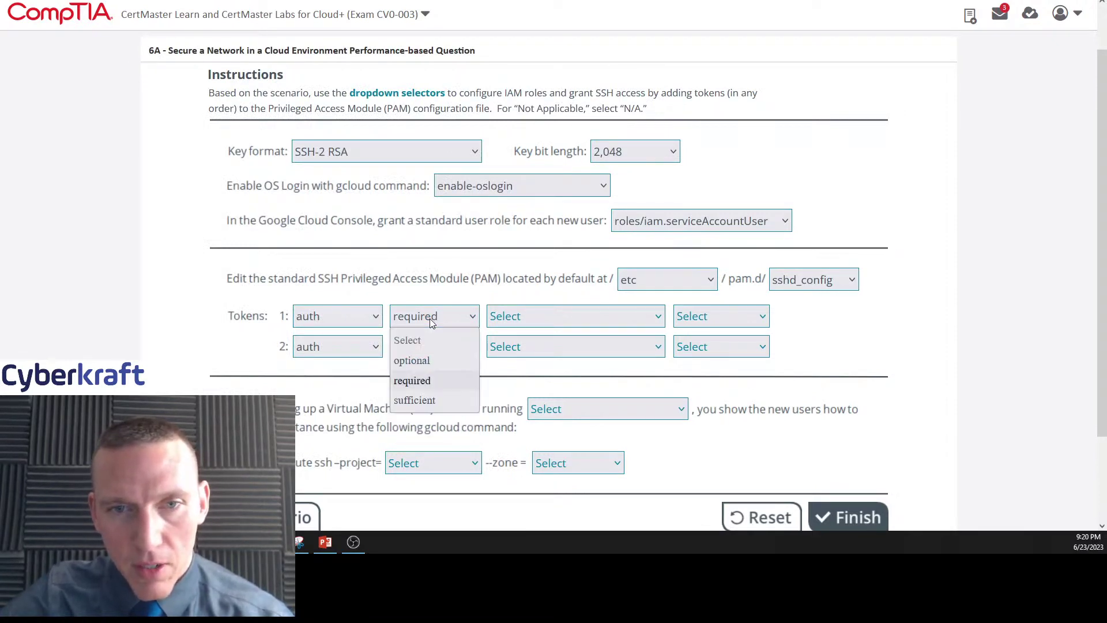
left_click(427, 400)
left_click(432, 347)
left_click(425, 410)
Step: Compare the PAM module options offered for both tokens and set token 2's module to pam_fprintd.so
left_click(524, 316)
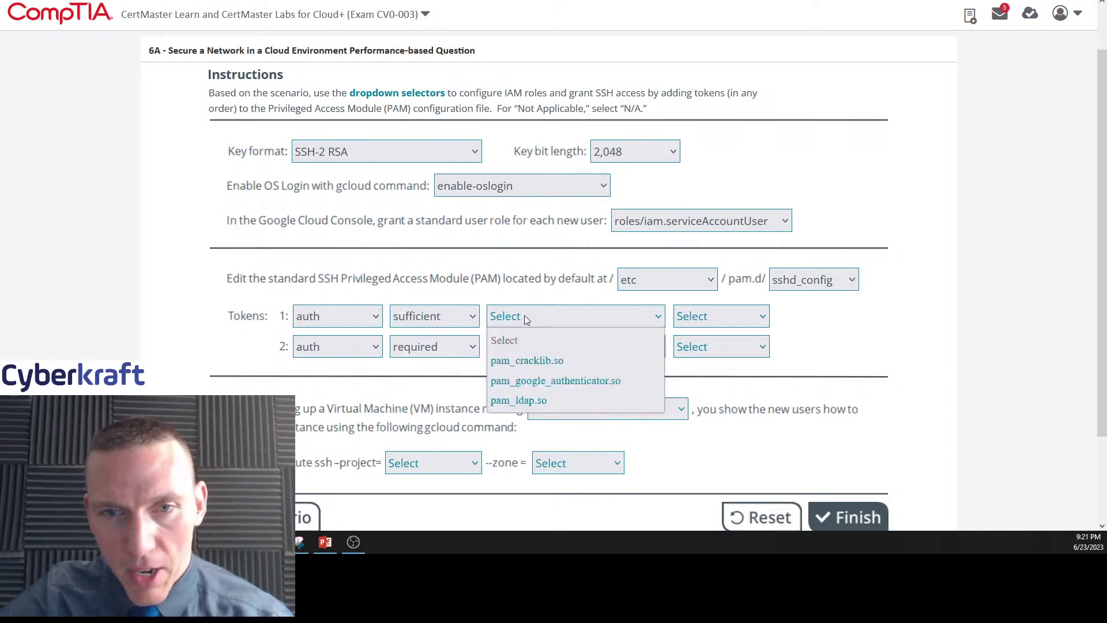
left_click(507, 301)
left_click(531, 346)
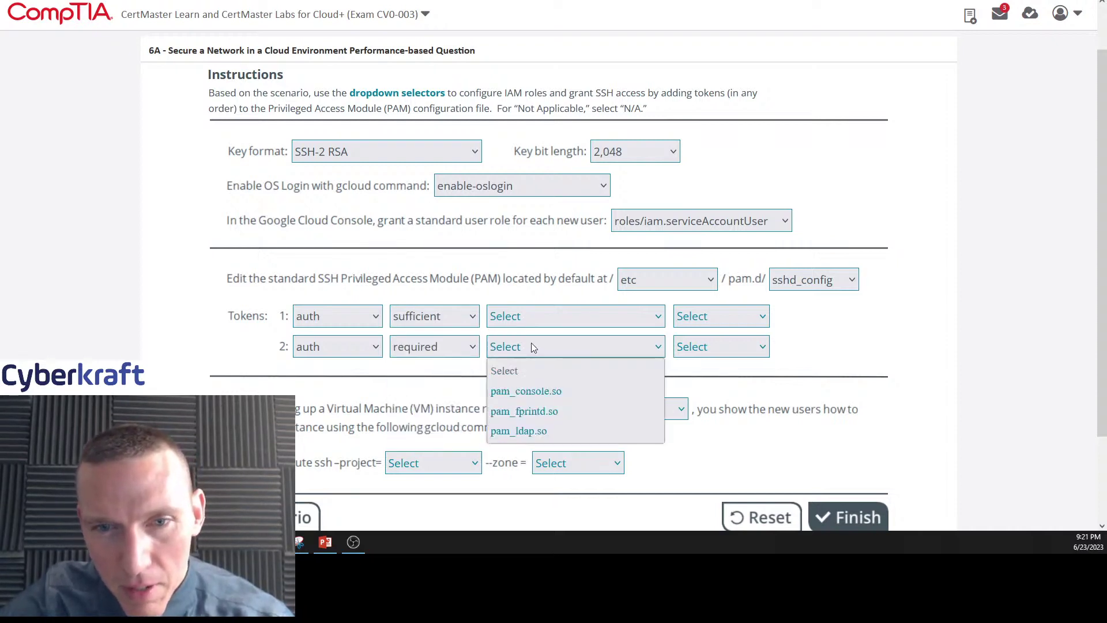
left_click(521, 292)
left_click(470, 349)
left_click(534, 348)
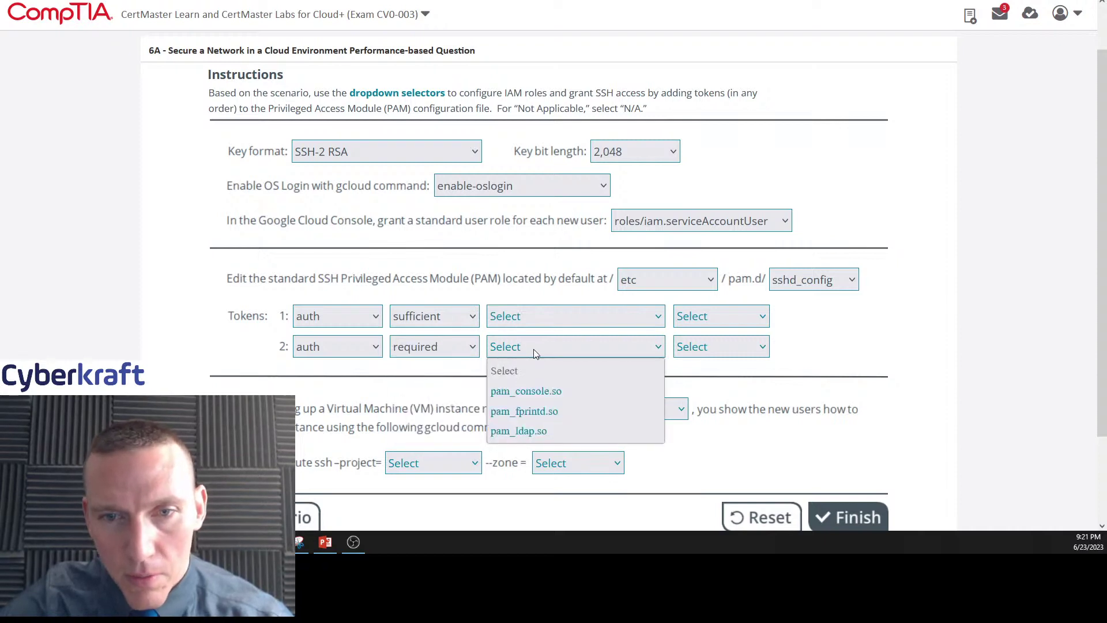
left_click(539, 412)
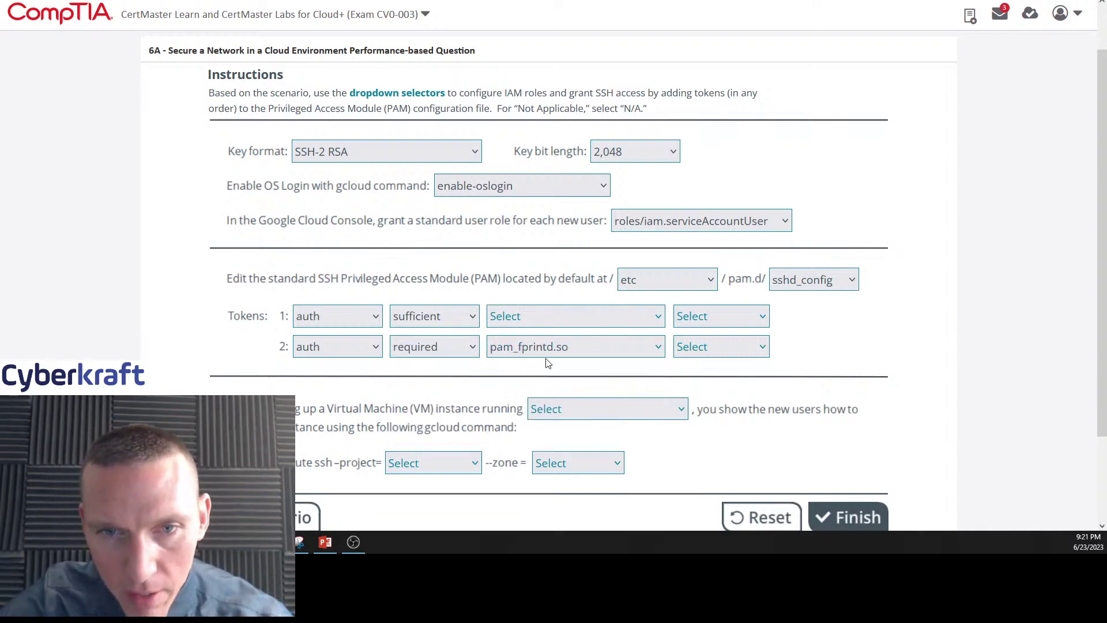
Step: Set token 2's control to sufficient and configure token 1 as required with the pam_google_authenticator.so module
left_click(437, 345)
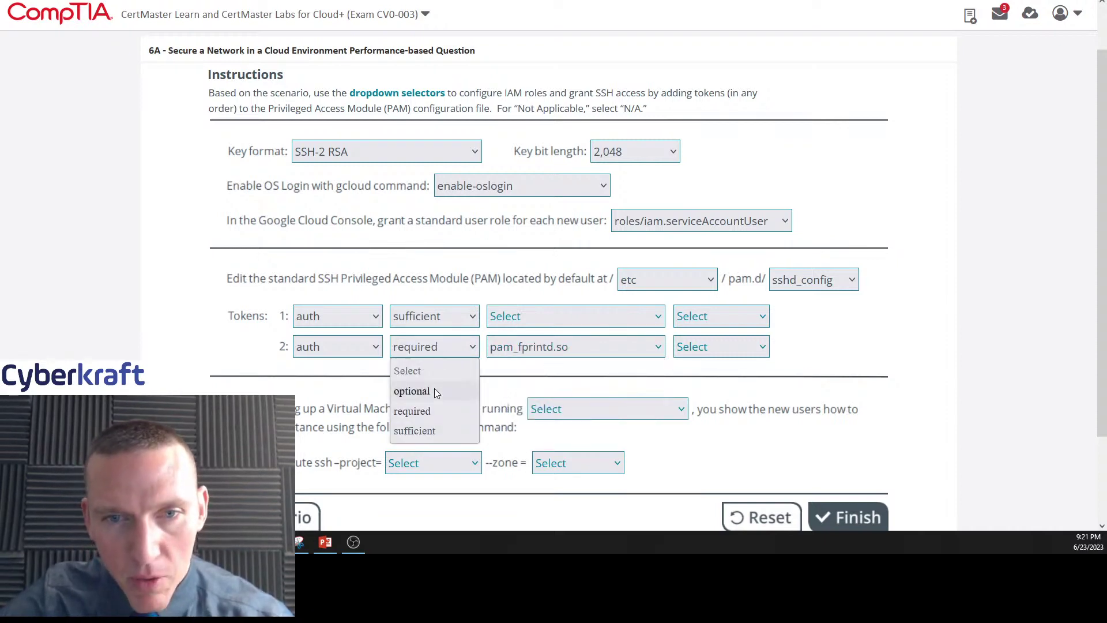
left_click(430, 432)
left_click(442, 316)
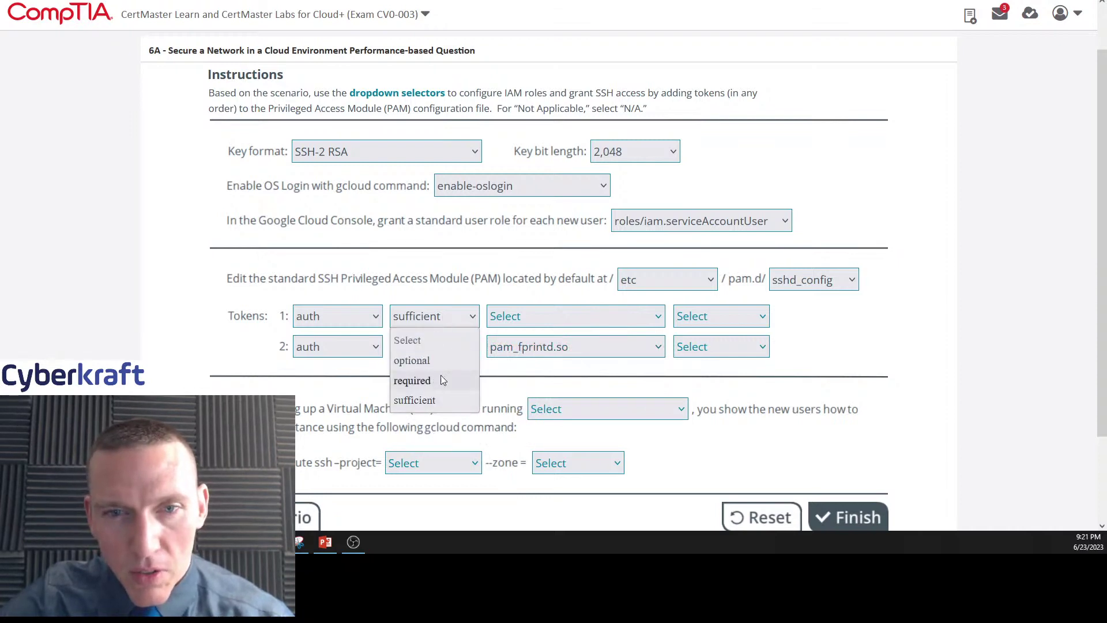
left_click(507, 316)
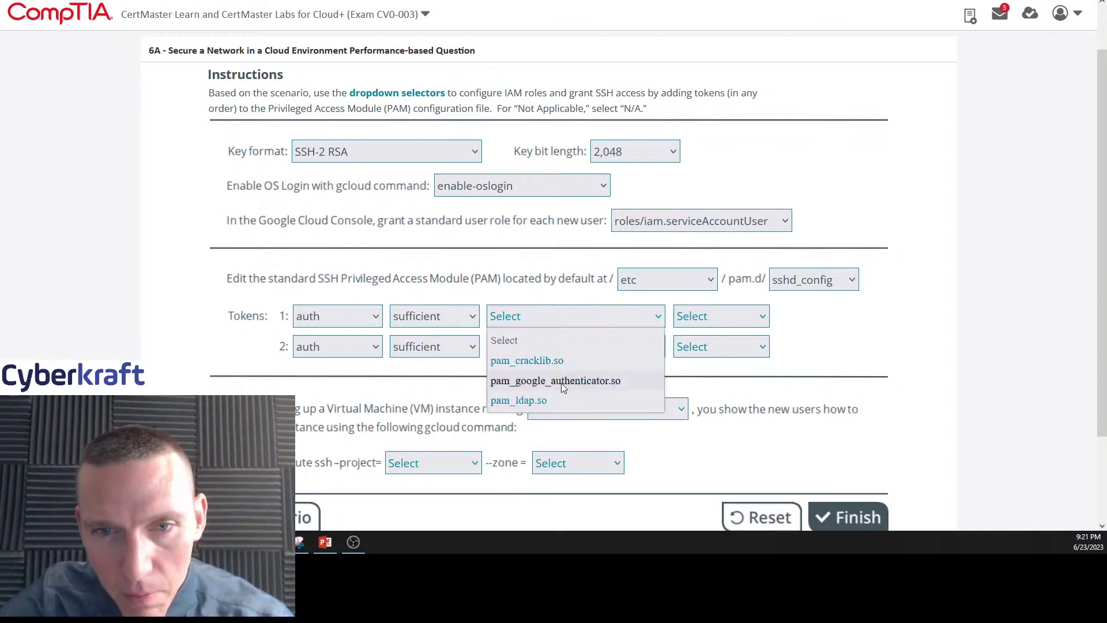
key("Escape")
left_click(451, 323)
left_click(438, 374)
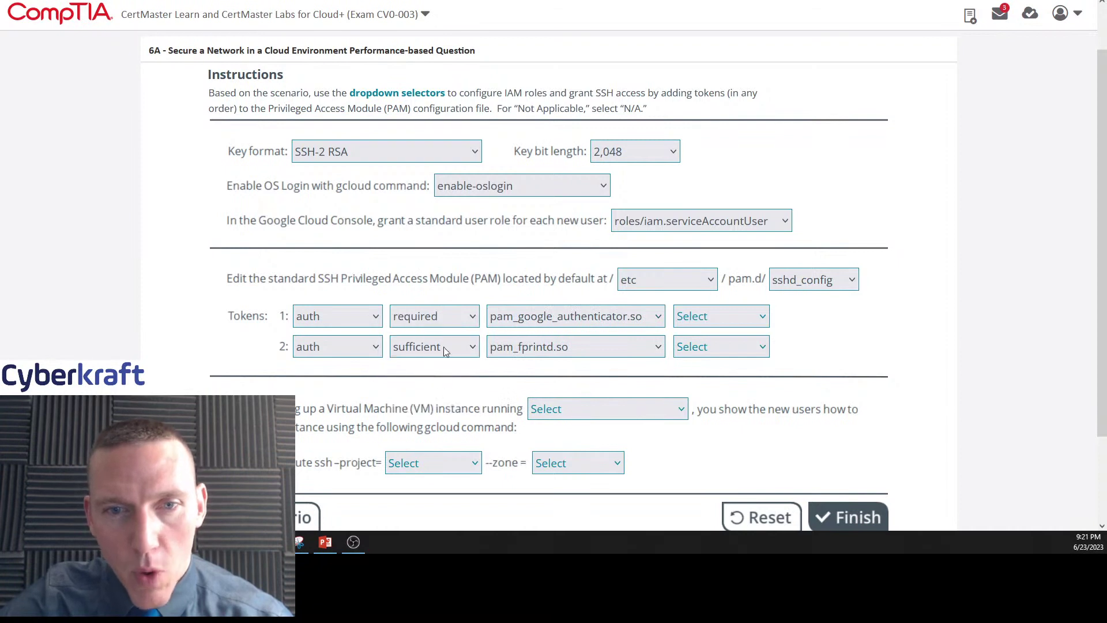
Step: Review the final option choices for both tokens and reread the scenario's rule on the nullok option
left_click(760, 317)
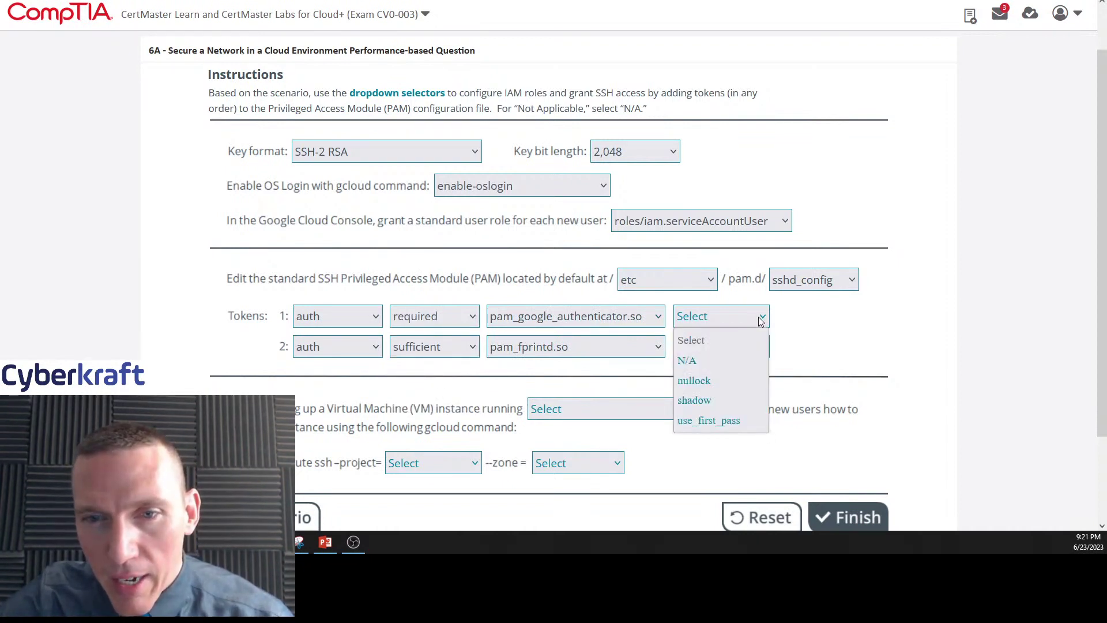
left_click(806, 325)
left_click(737, 350)
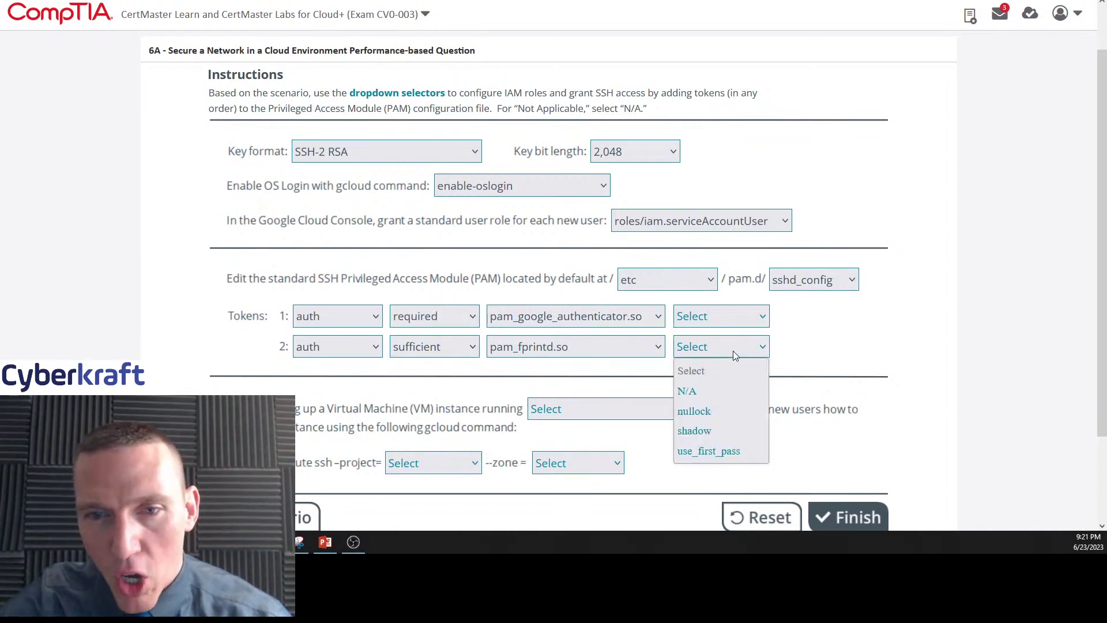
left_click(804, 350)
left_click(311, 516)
scroll(375, 346, "down", 5)
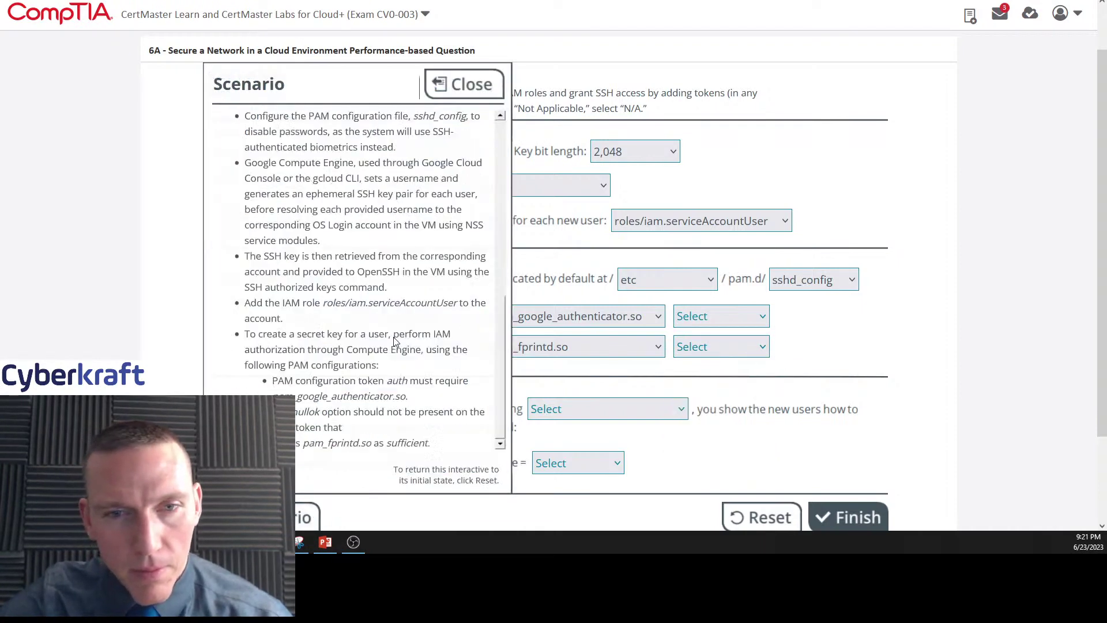
scroll(541, 373, "down", 2)
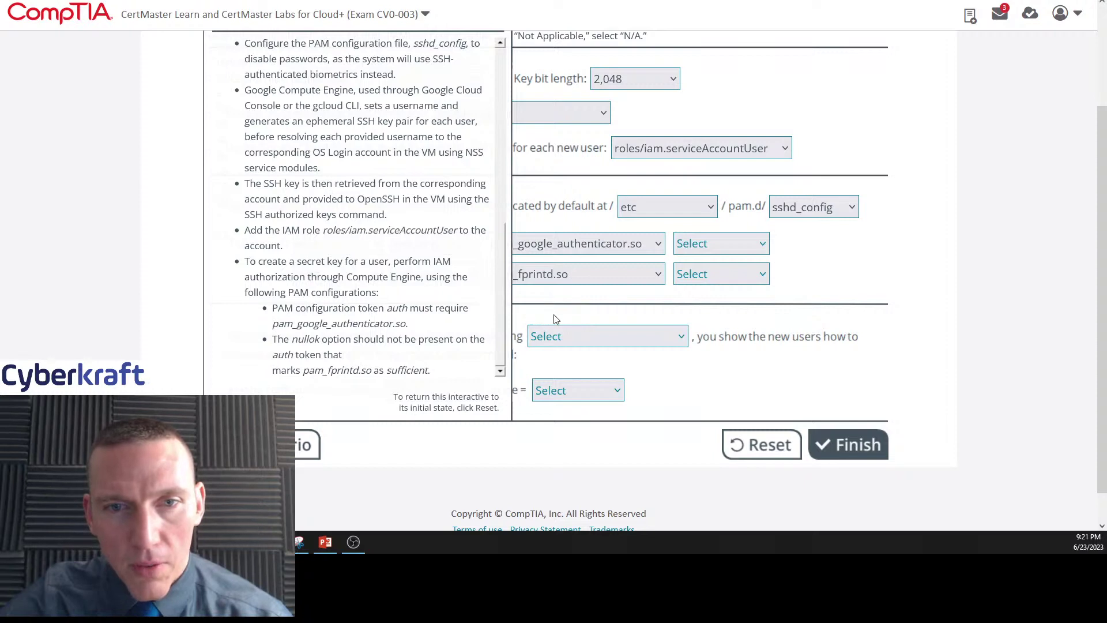
scroll(555, 319, "up", 2)
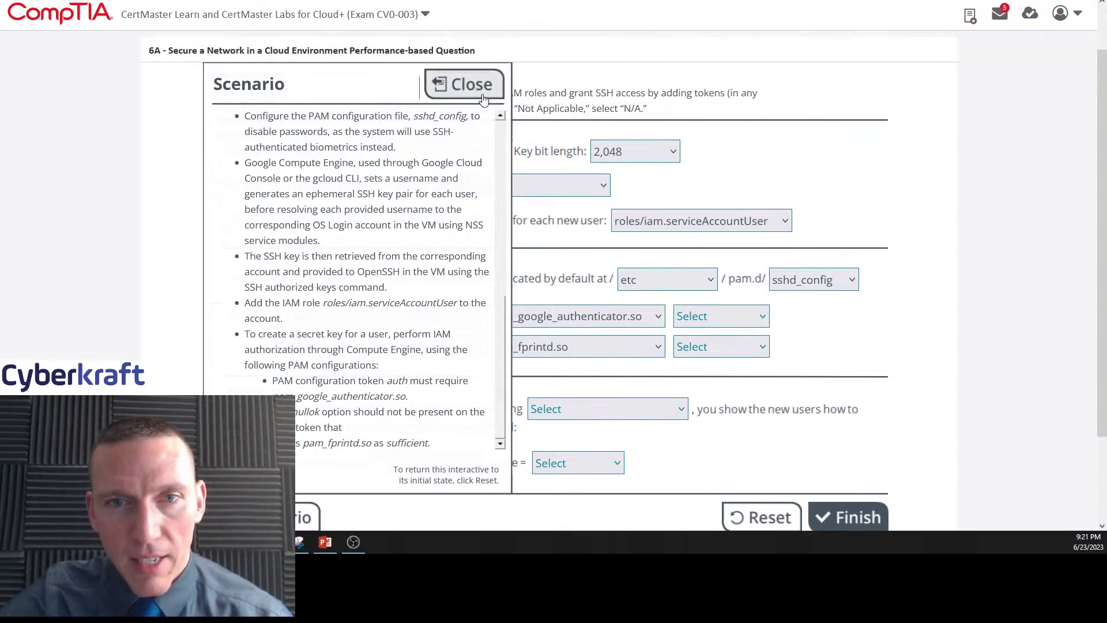
left_click(464, 84)
Step: Set the final option of both token 1 and token 2 to N/A
left_click(695, 321)
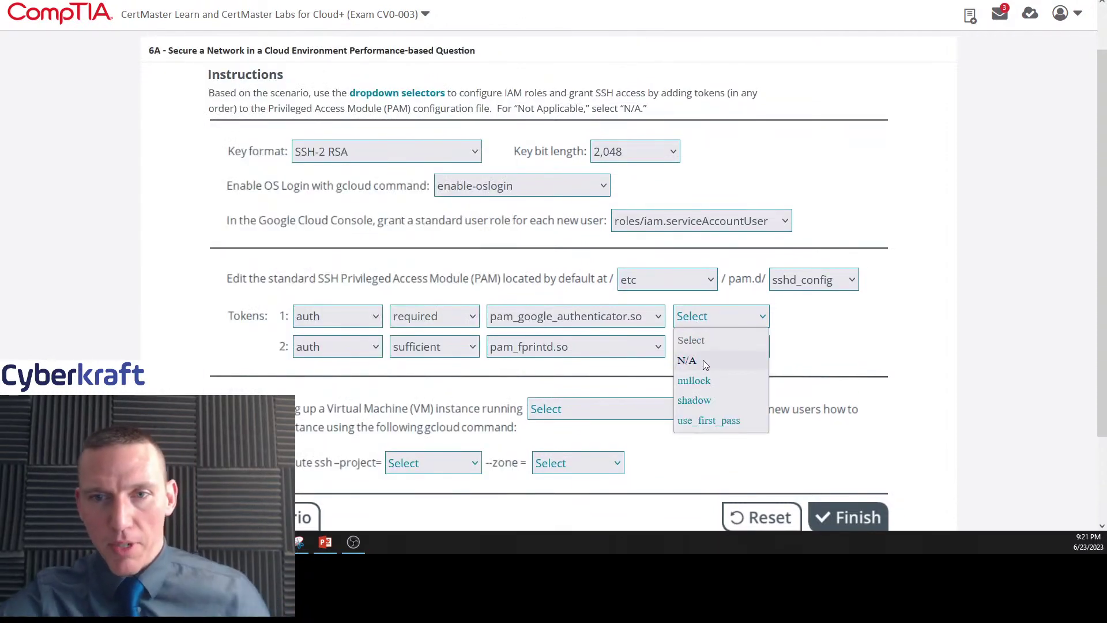
left_click(704, 359)
left_click(704, 346)
left_click(693, 391)
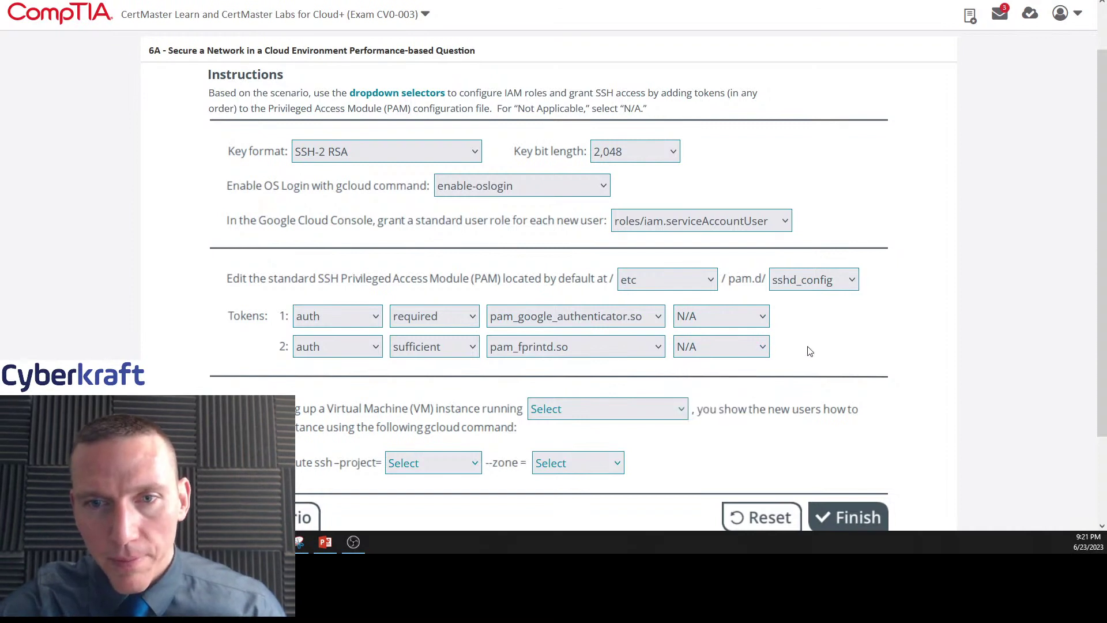
Step: Set the operating system of the virtual machine instance to Ubuntu 20.04 LTS
scroll(807, 349, "down", 2)
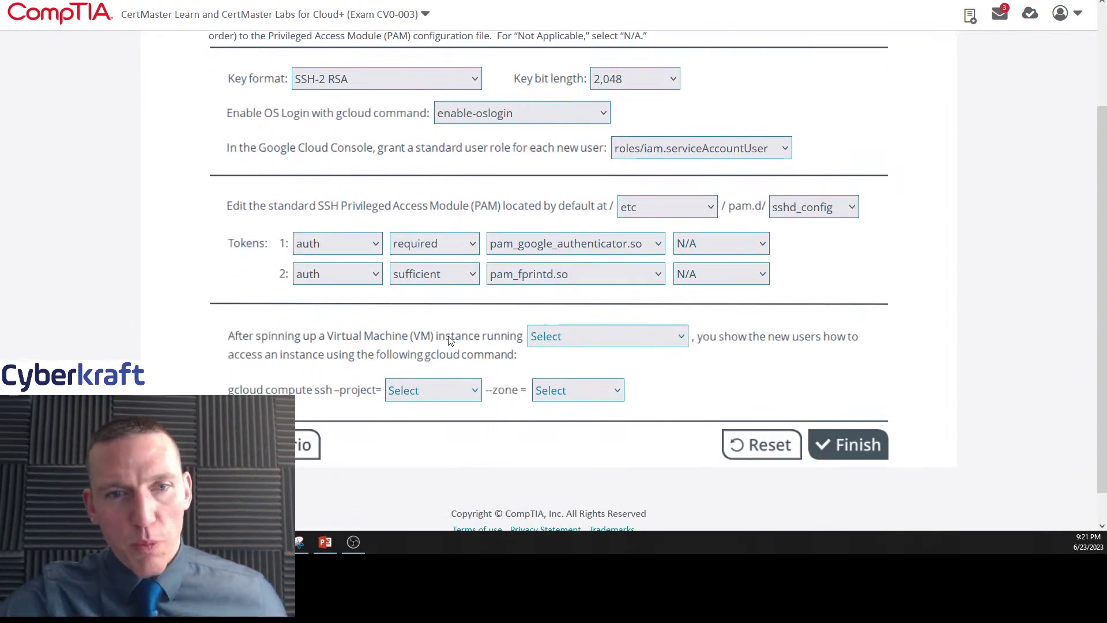
left_click(621, 338)
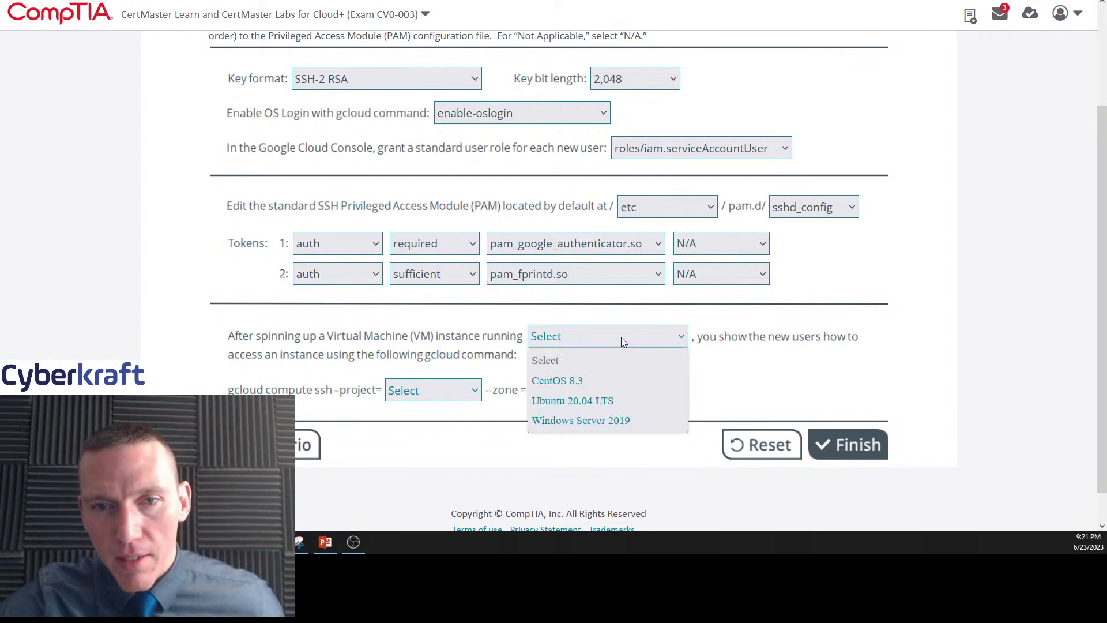
left_click(627, 403)
Step: Check the scenario's VM requirements and set the project in the gcloud compute ssh command to ship001
left_click(315, 451)
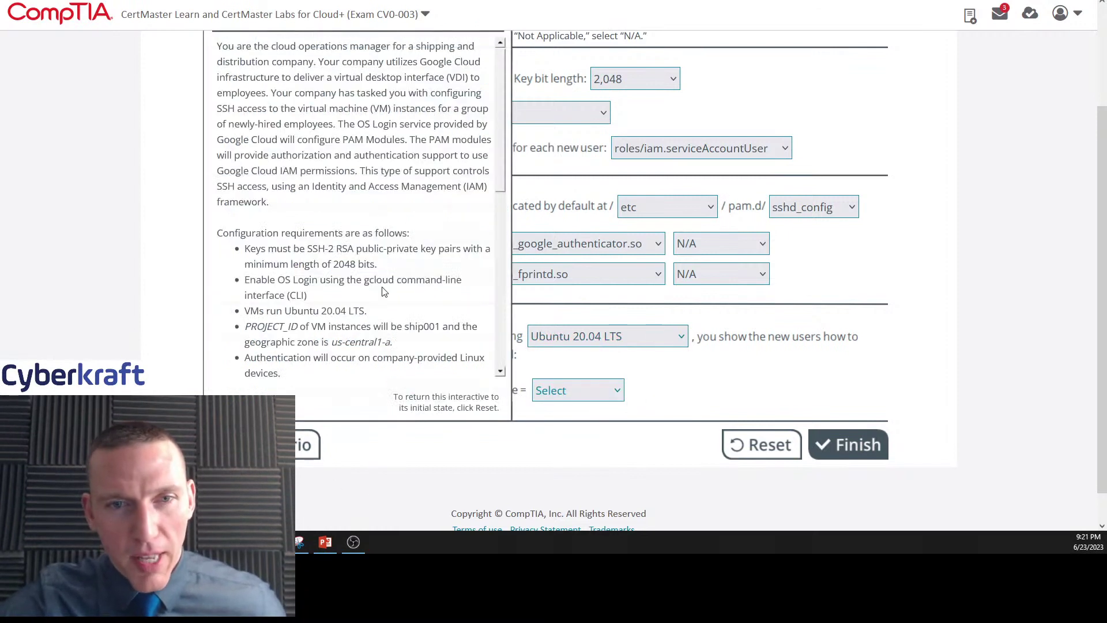
scroll(454, 248, "down", 6)
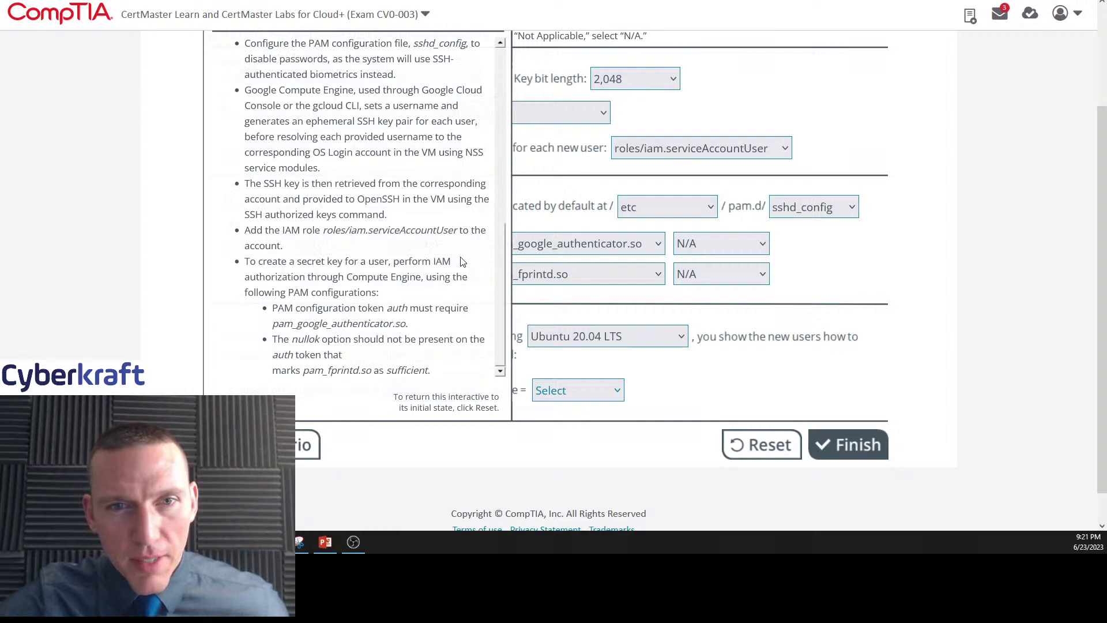
left_click_drag(500, 287, 505, 196)
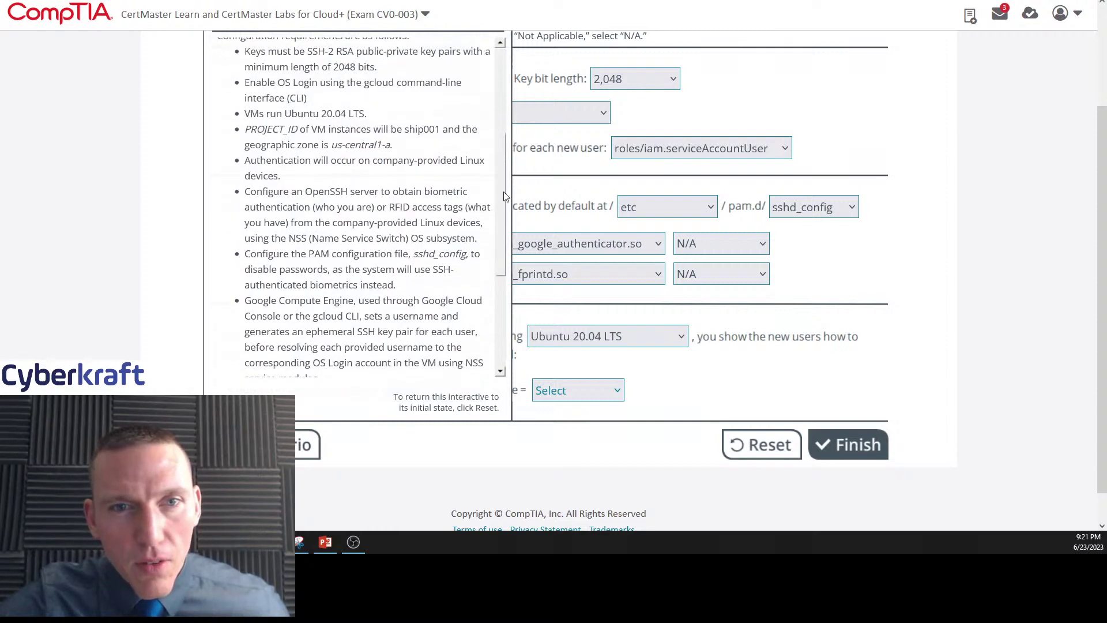
scroll(504, 196, "down", 1)
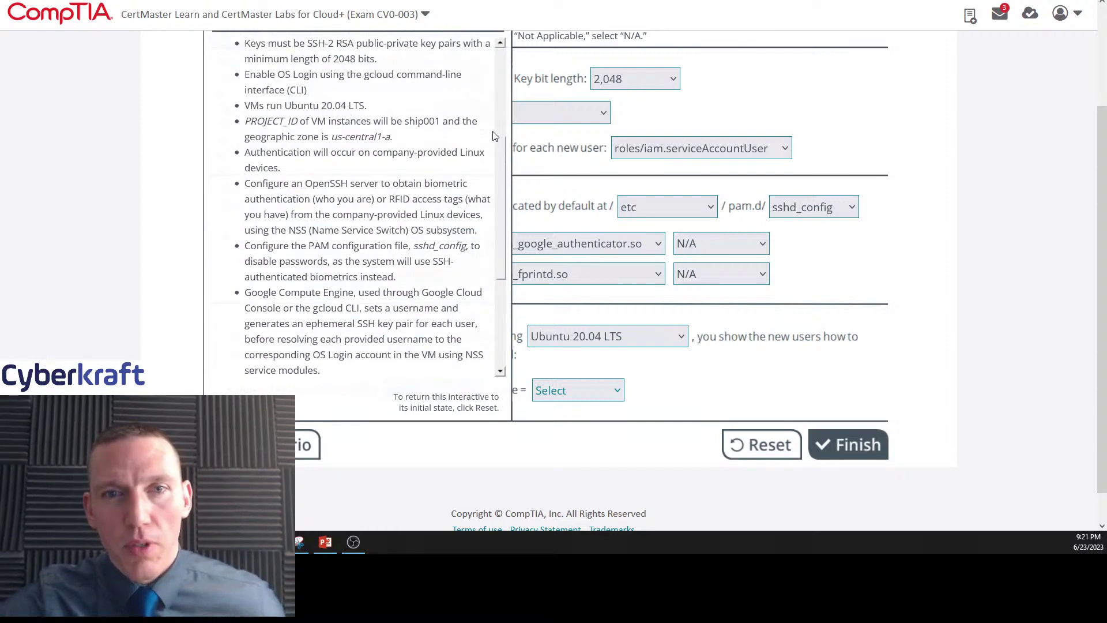
scroll(501, 218, "up", 5)
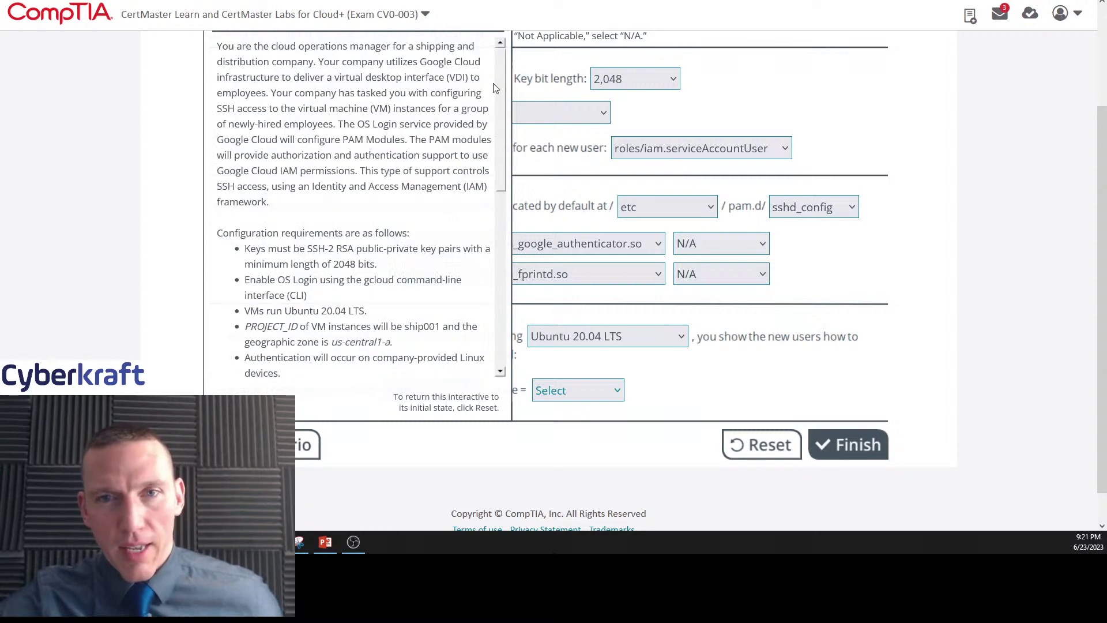
left_click(465, 143)
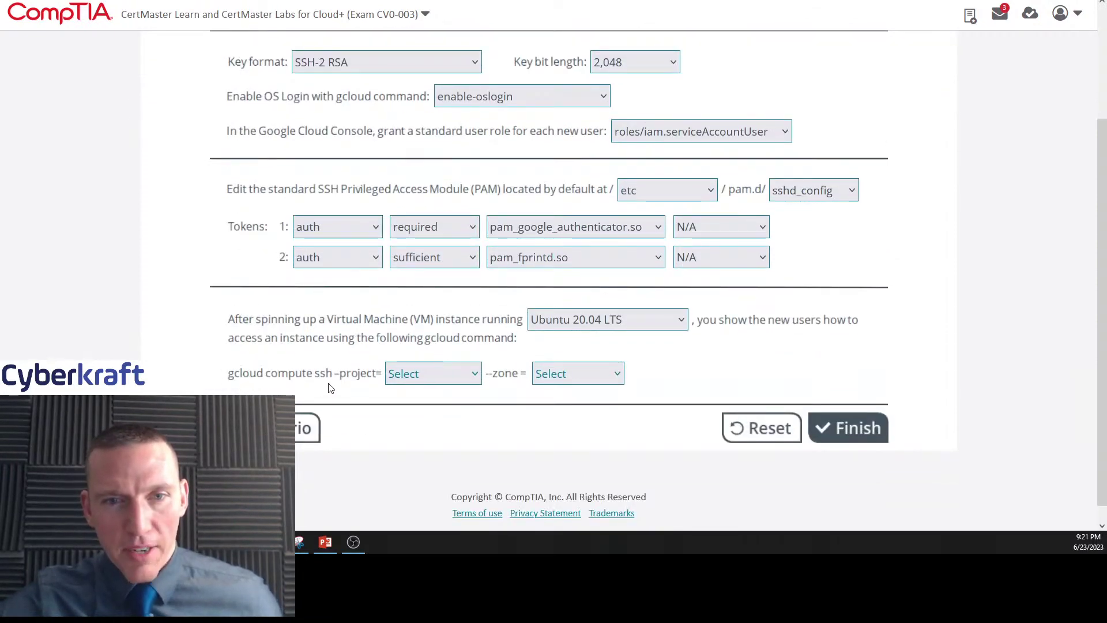
left_click(421, 376)
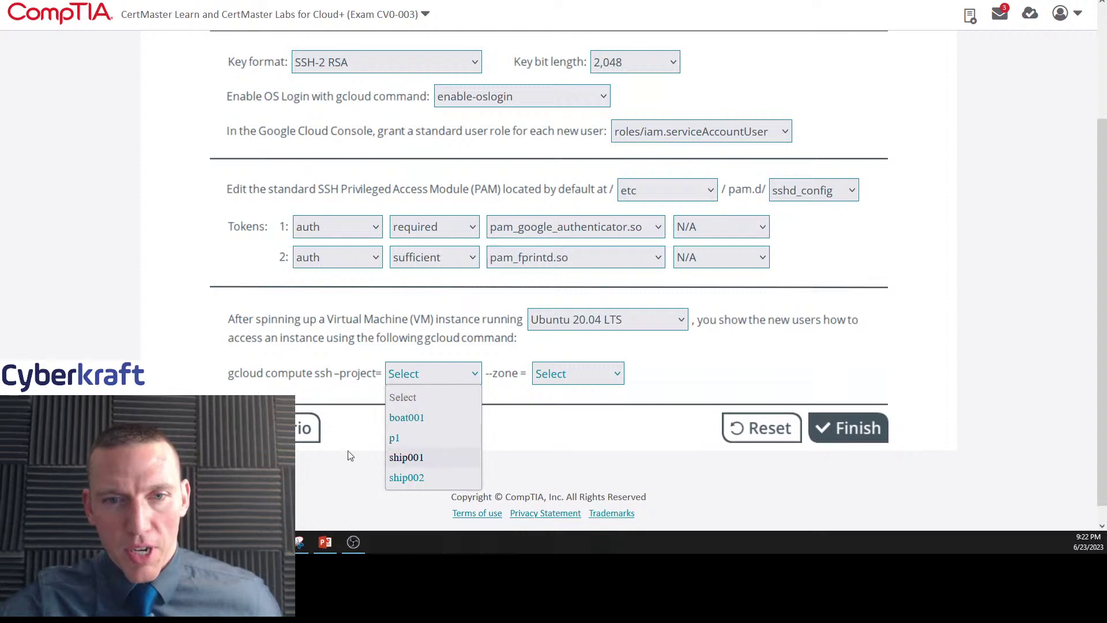
left_click(406, 459)
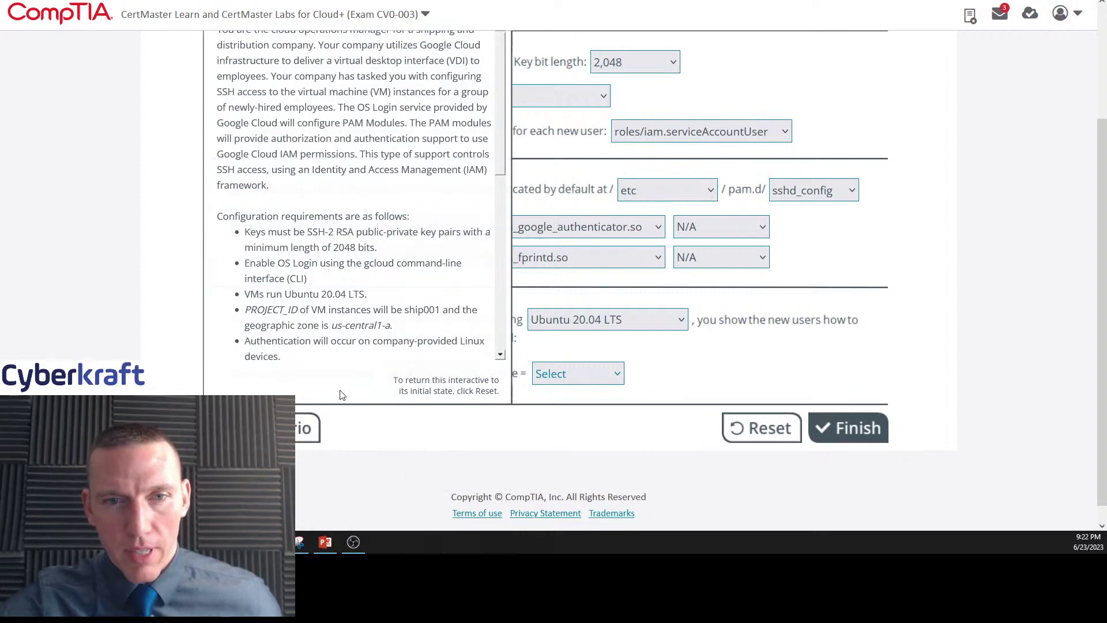
Step: Reread the scenario's configuration requirements, including the geographic zone and the PAM rules
scroll(356, 369, "down", 5)
scroll(369, 346, "up", 1)
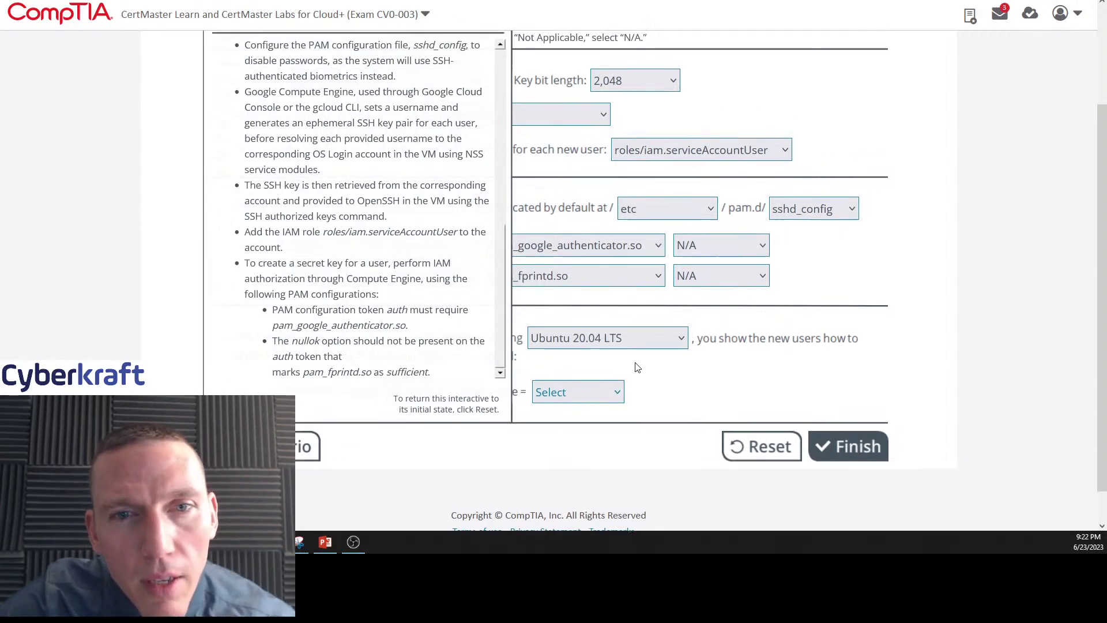
scroll(637, 368, "up", 2)
scroll(459, 337, "up", 10)
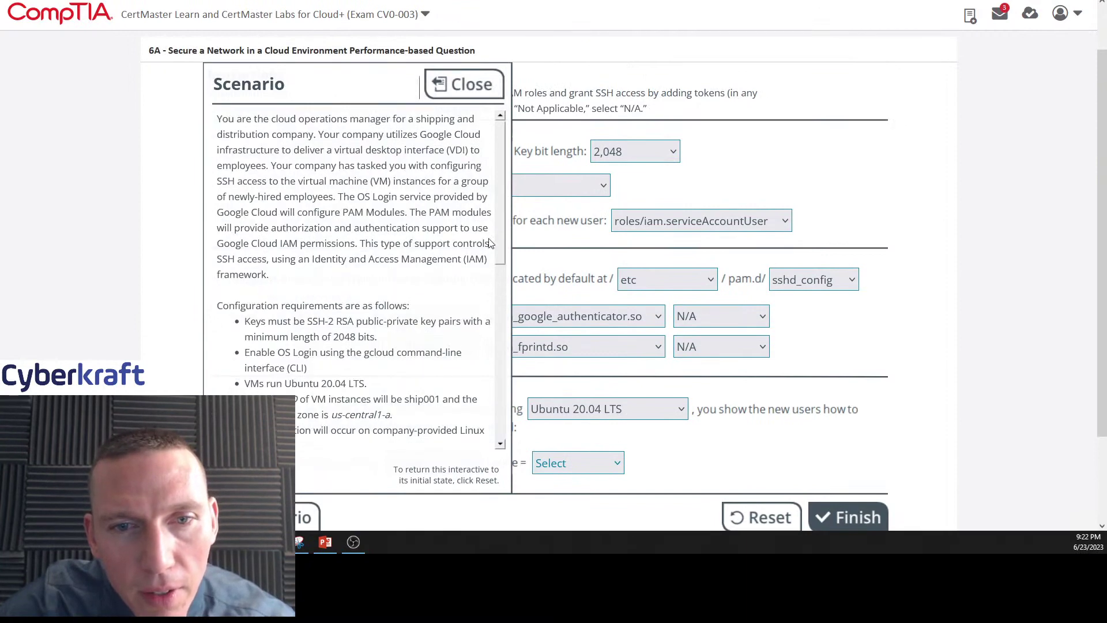
scroll(498, 209, "down", 5)
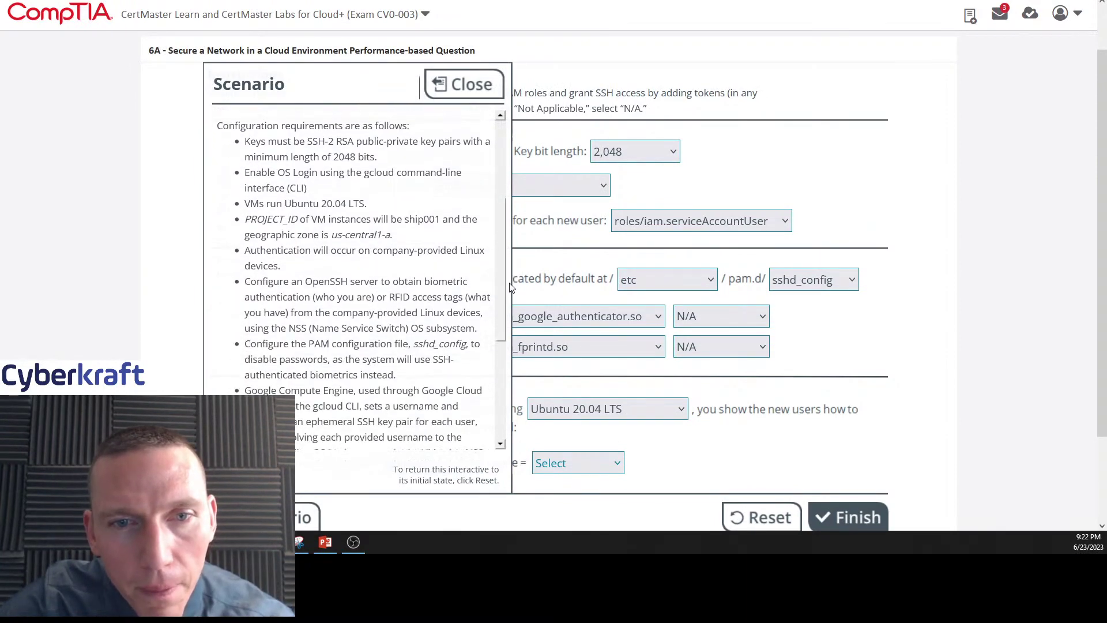
left_click_drag(510, 289, 508, 398)
scroll(569, 335, "down", 2)
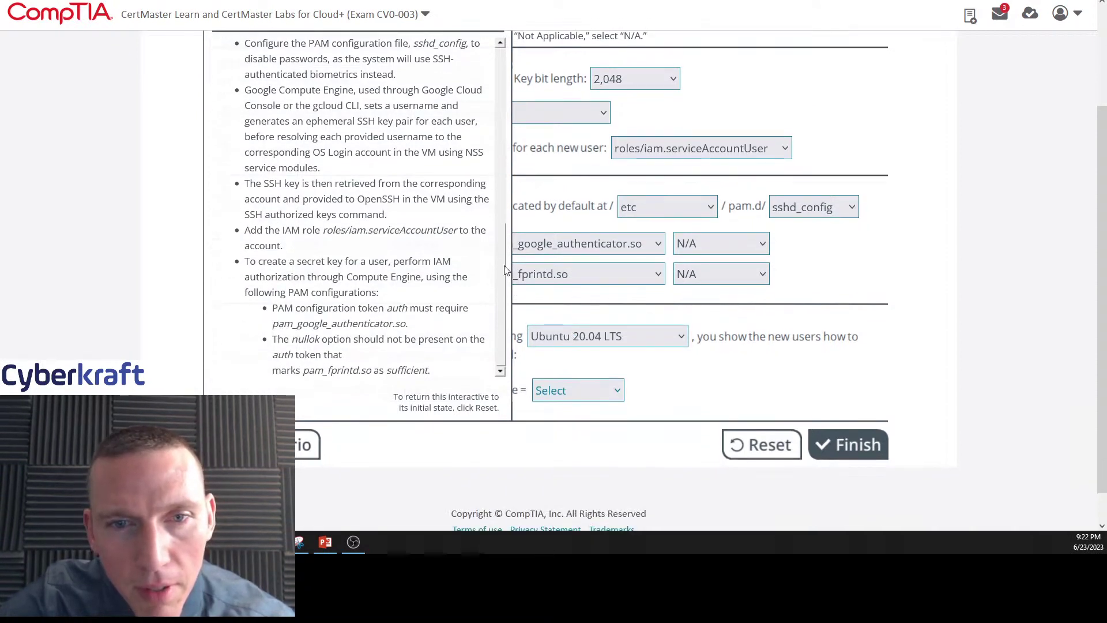
left_click_drag(504, 265, 501, 164)
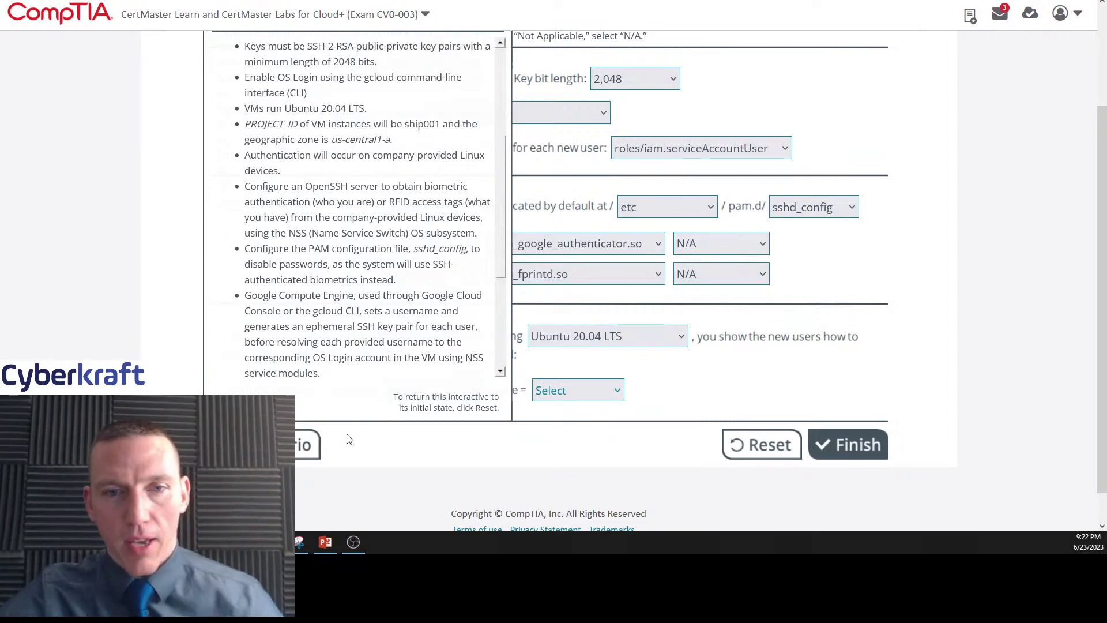
left_click(309, 445)
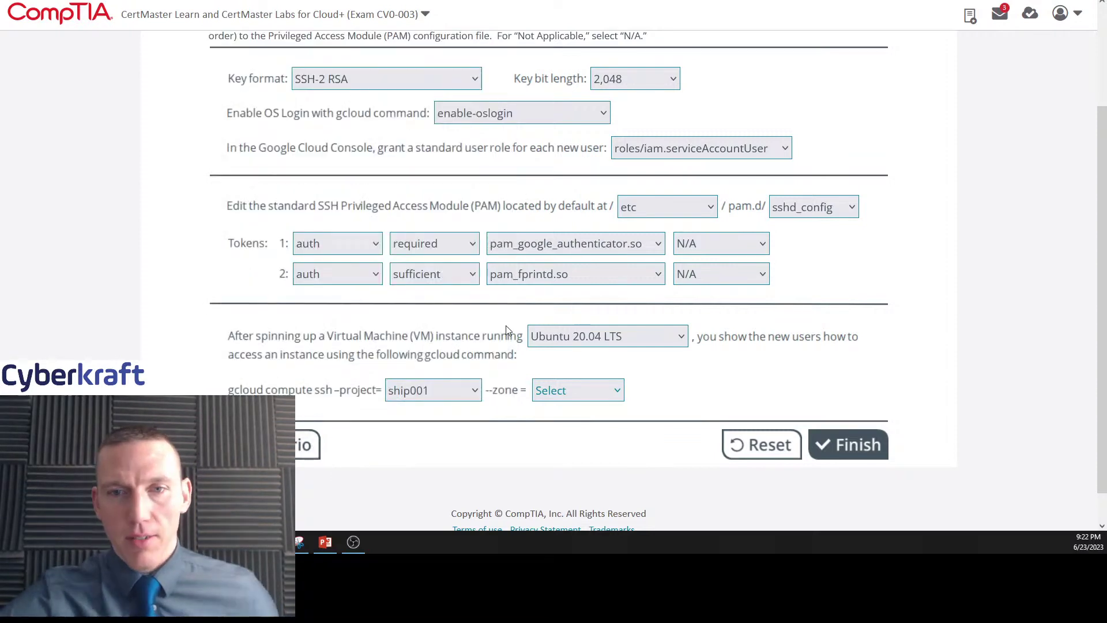
Step: Set the gcloud command's zone to us-central1-a, check all the answers and submit the question for grading
left_click(568, 395)
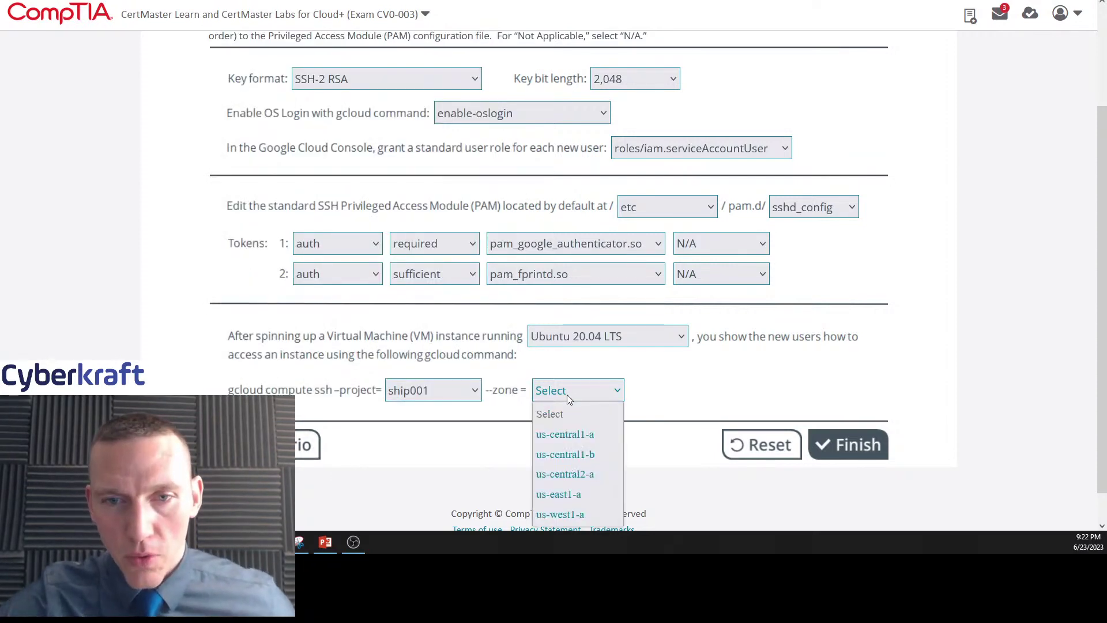
left_click(593, 435)
scroll(859, 387, "up", 1)
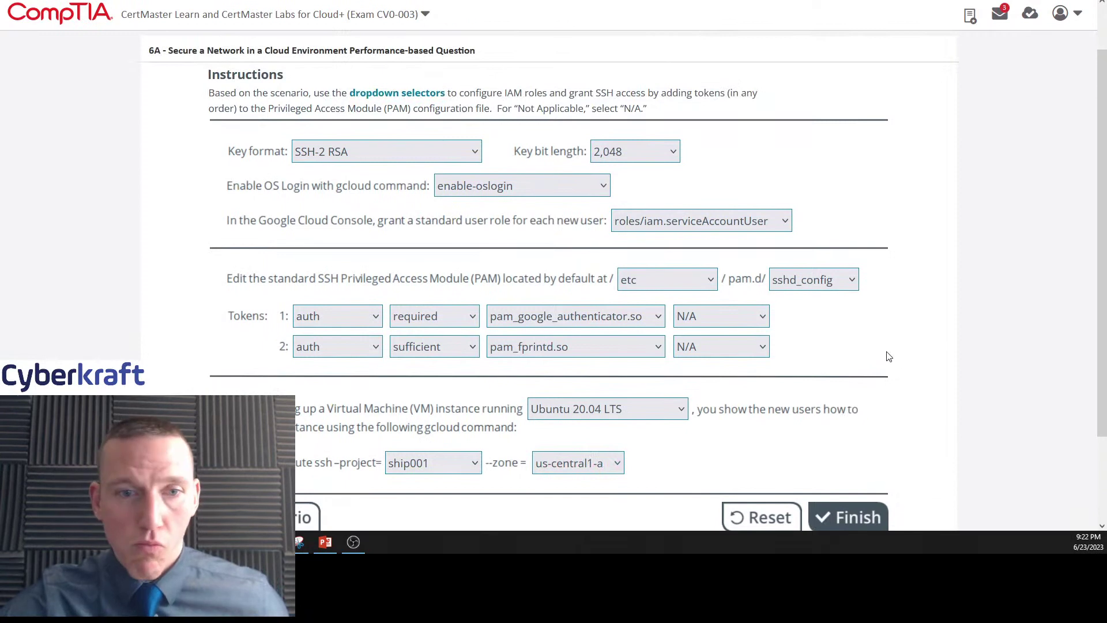
scroll(888, 356, "down", 2)
scroll(897, 301, "up", 1)
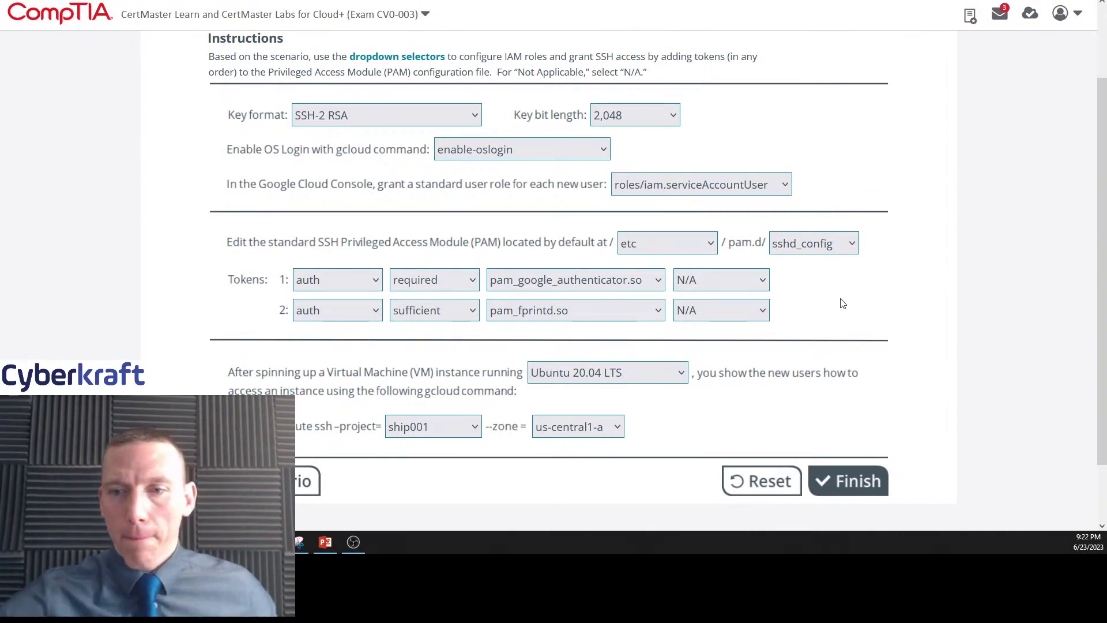
left_click(844, 480)
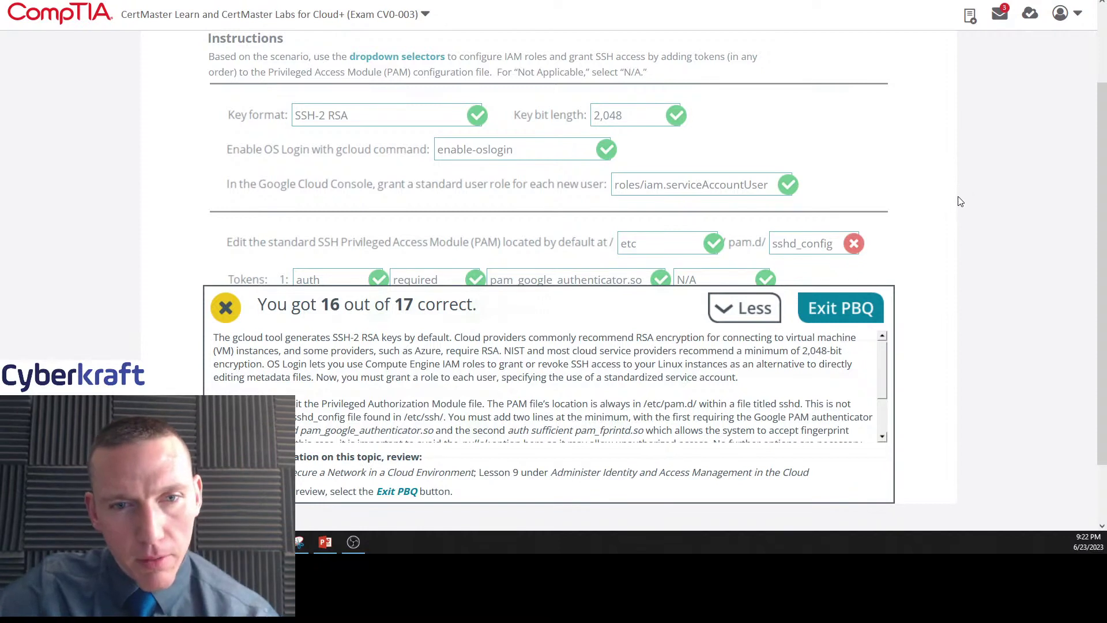
Step: Read through the grading feedback's explanation of the PAM file location, token lines and gcloud command
scroll(961, 200, "down", 1)
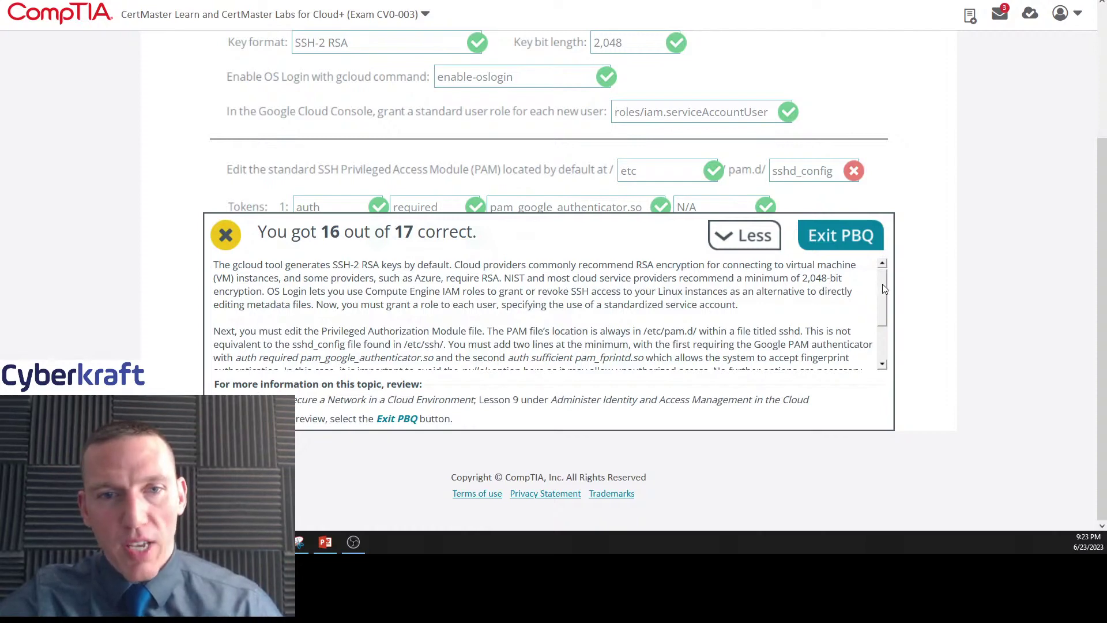
left_click_drag(883, 288, 886, 293)
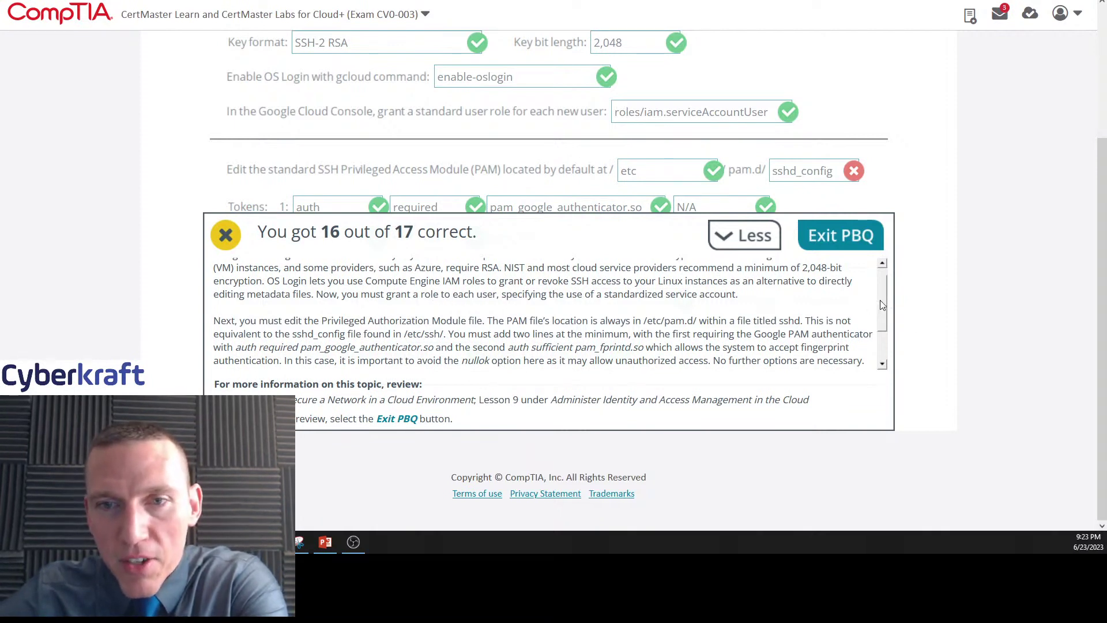
scroll(881, 310, "down", 1)
scroll(883, 312, "down", 1)
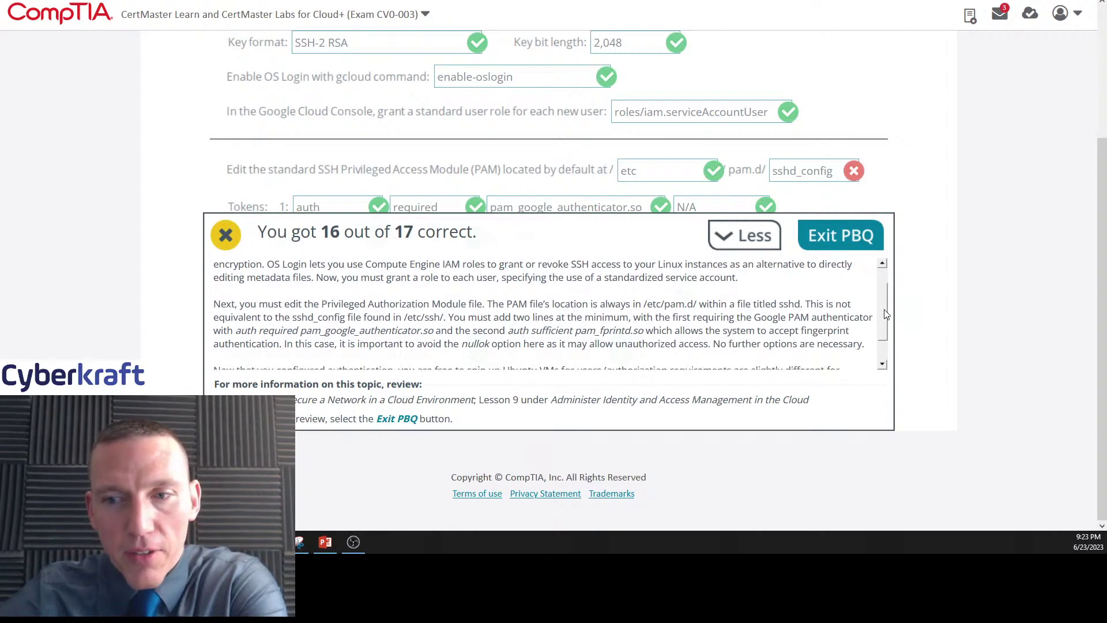
left_click_drag(886, 312, 887, 332)
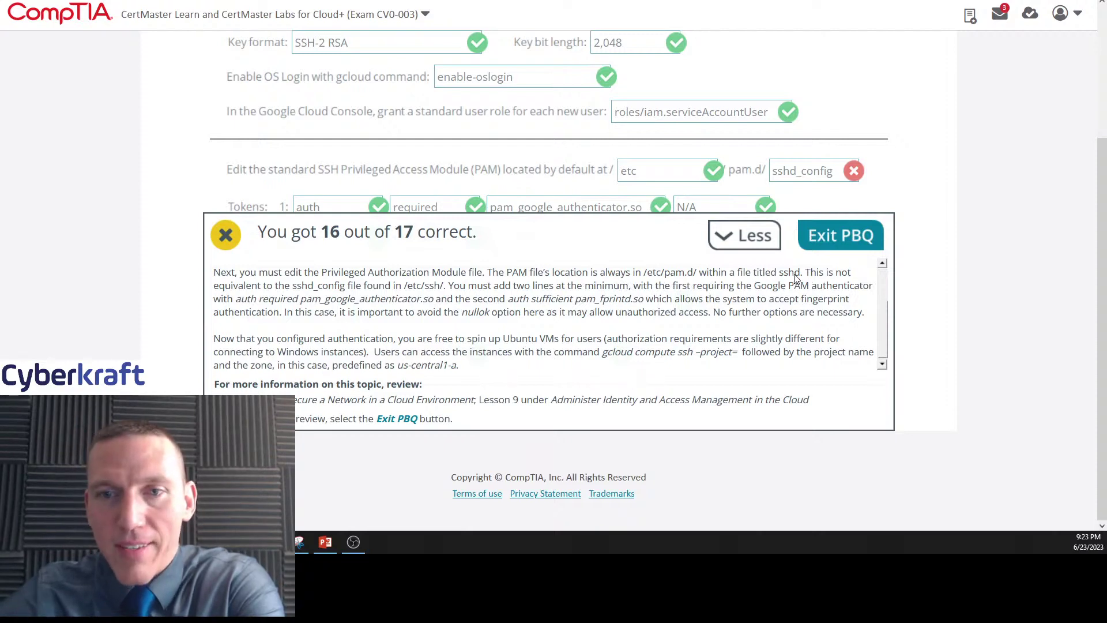
Step: Compare the graded PAM file name answer with the feedback's explanation, reading through to the gcloud access command and zone
left_click(754, 245)
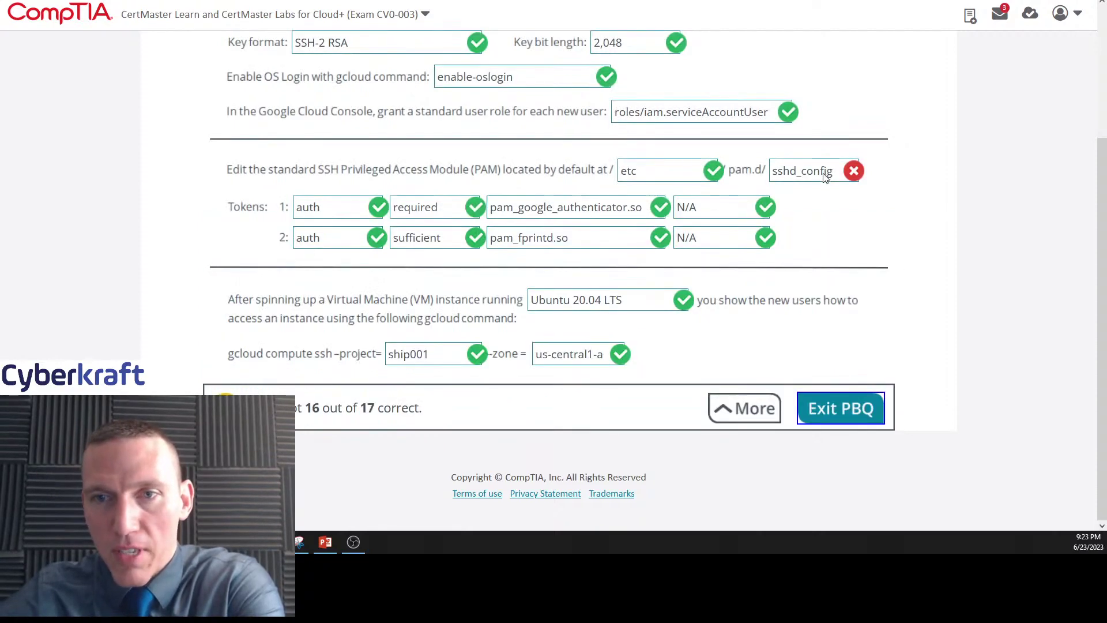
left_click(744, 409)
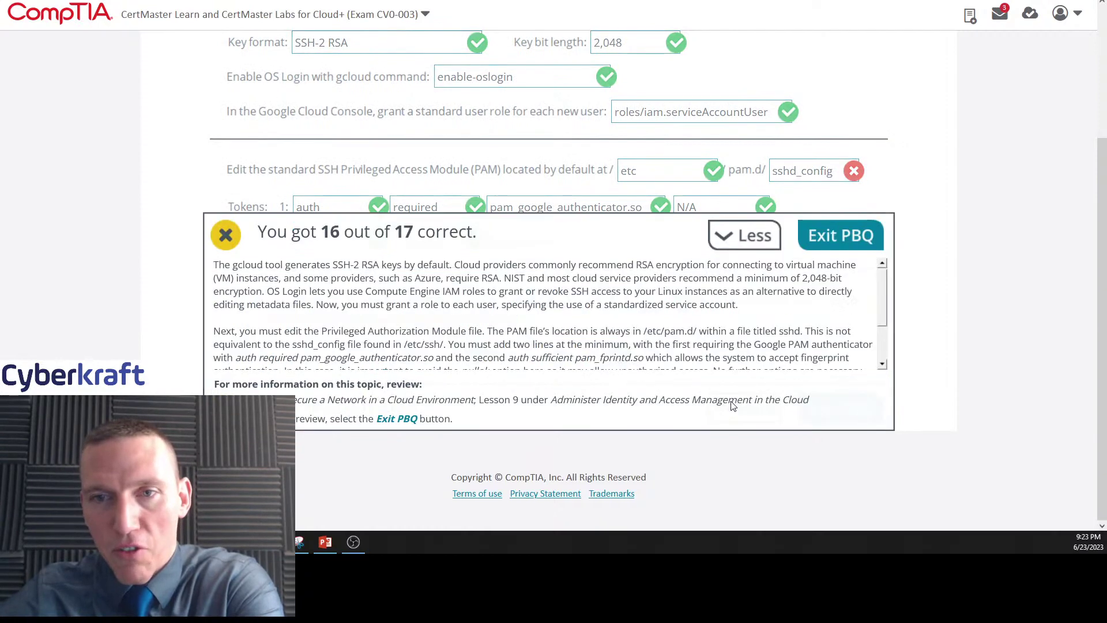
scroll(883, 303, "down", 2)
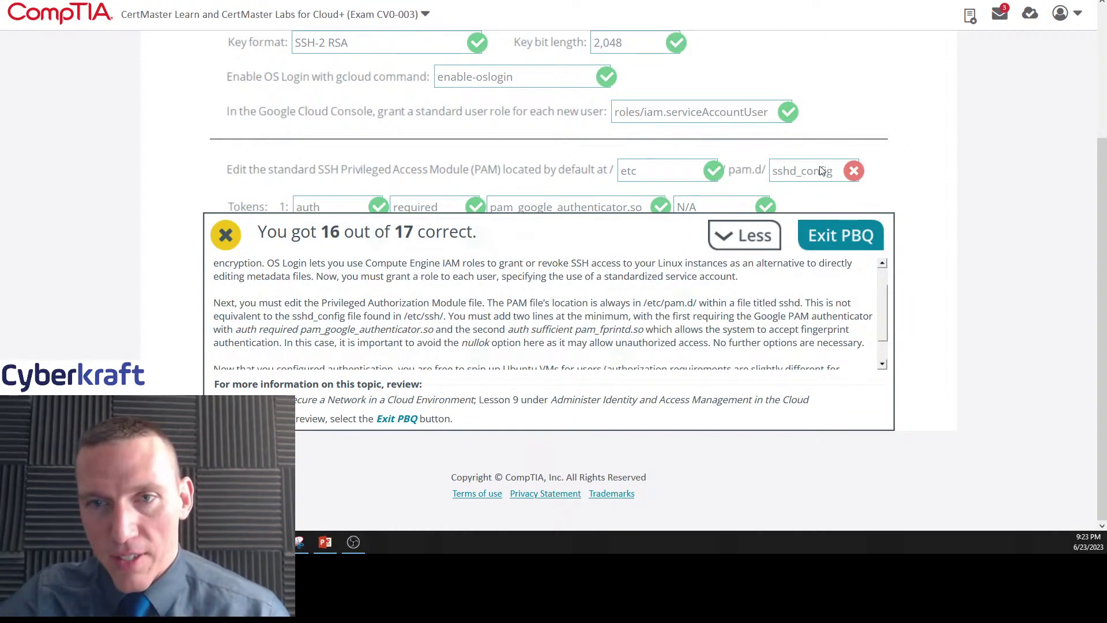
left_click_drag(880, 307, 880, 320)
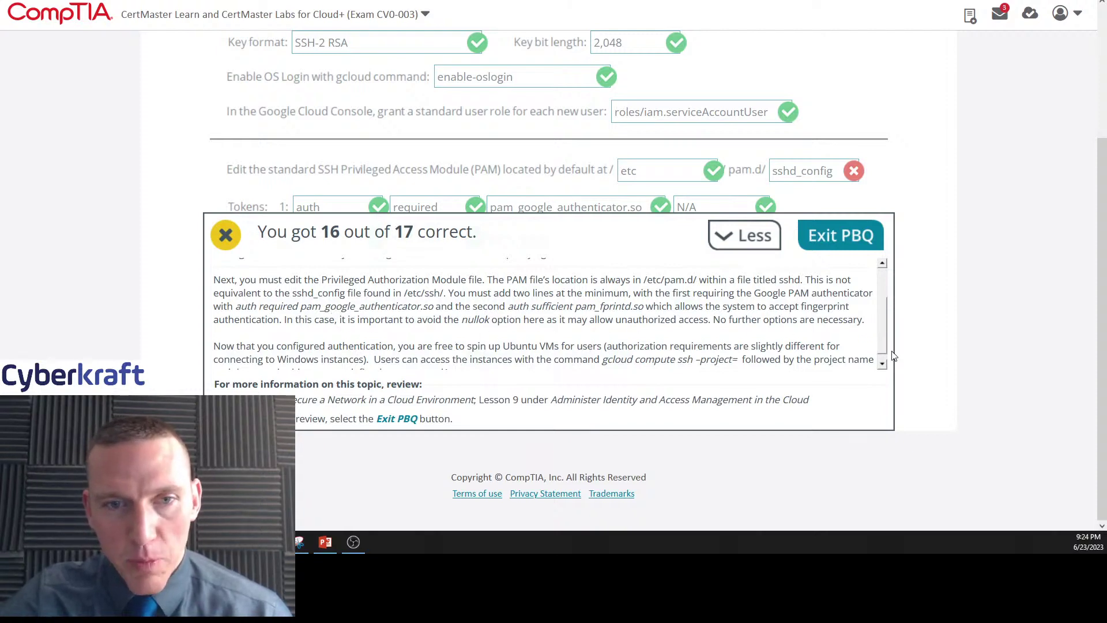
scroll(881, 328, "down", 1)
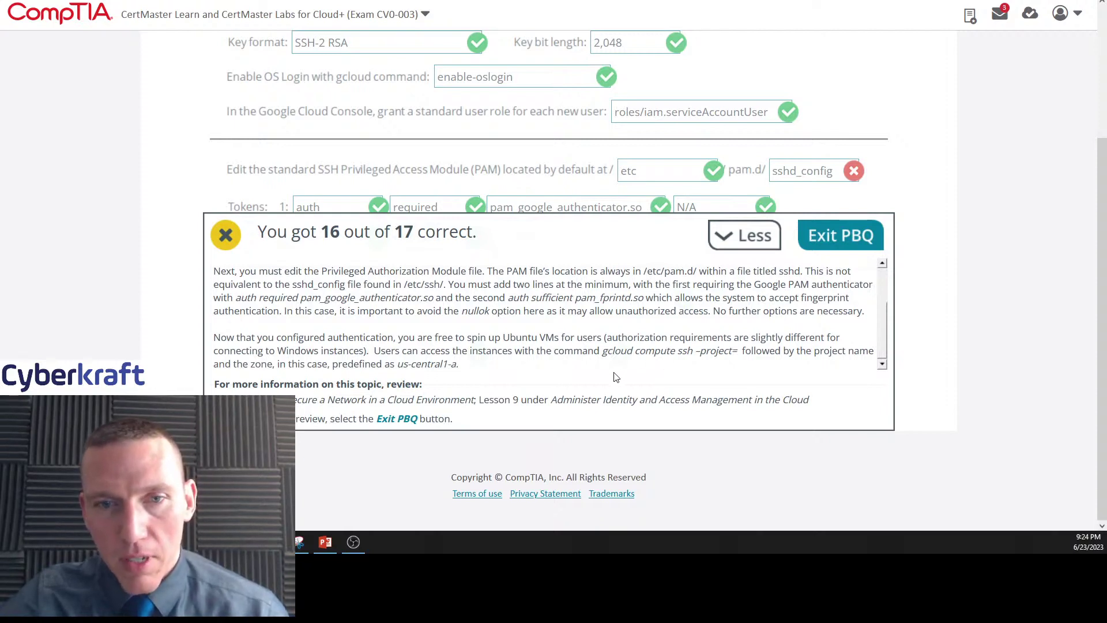
Step: Collapse the feedback explanation and review the graded answers from the key format through the gcloud command
left_click(745, 235)
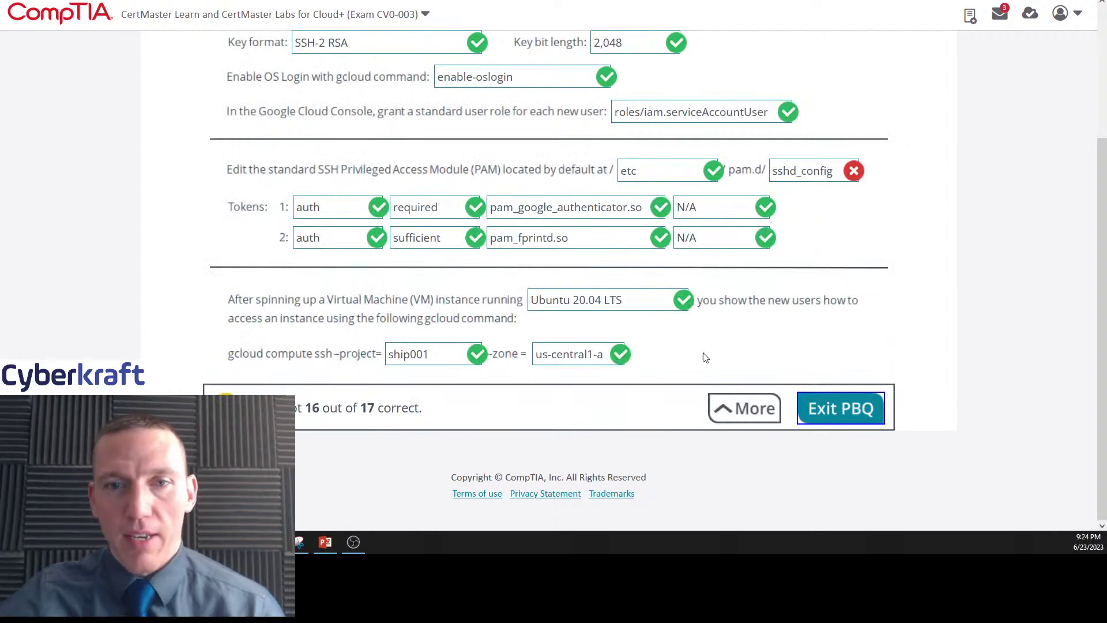
scroll(836, 353, "up", 1)
scroll(870, 355, "down", 1)
scroll(919, 319, "up", 2)
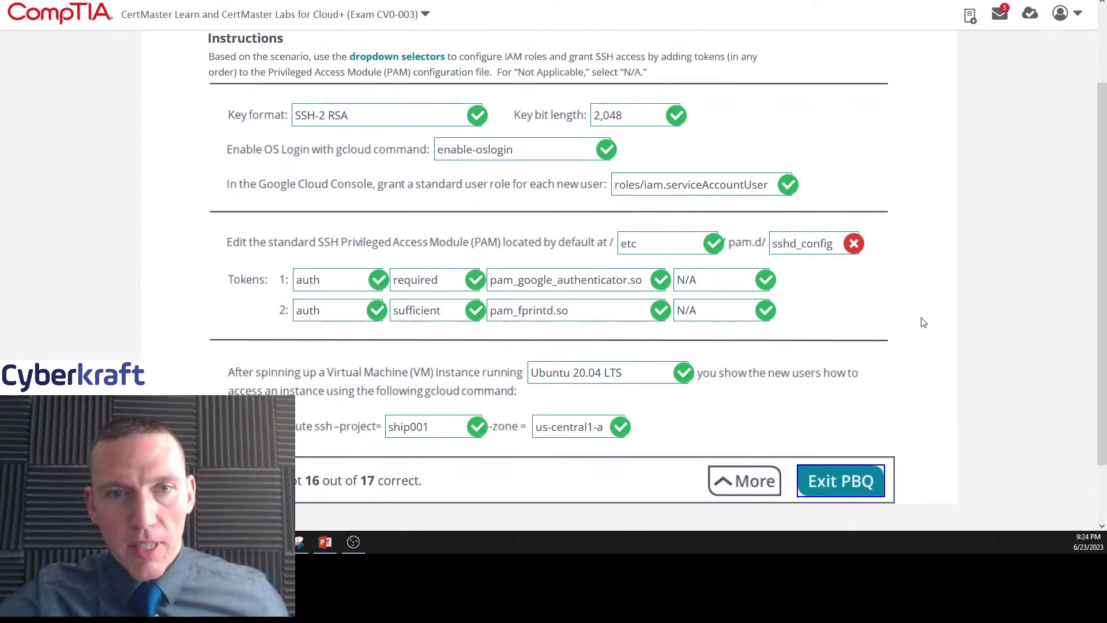
scroll(919, 319, "down", 1)
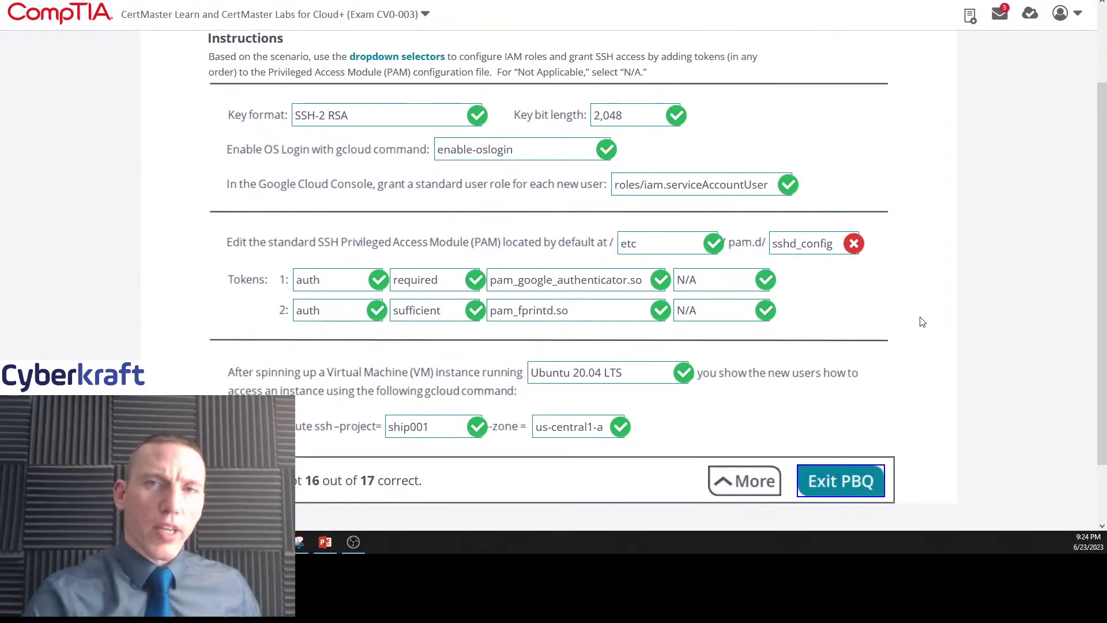